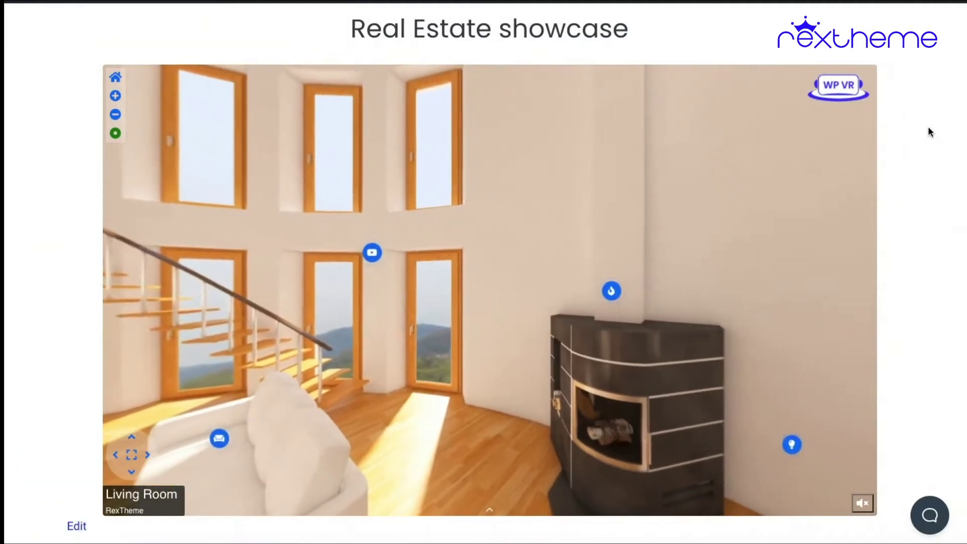
Step: Look around the Living Room and open the fireplace hotspot's info card
{"action": "left_click_drag", "start_coordinate": [363, 181], "coordinate": [483, 177]}
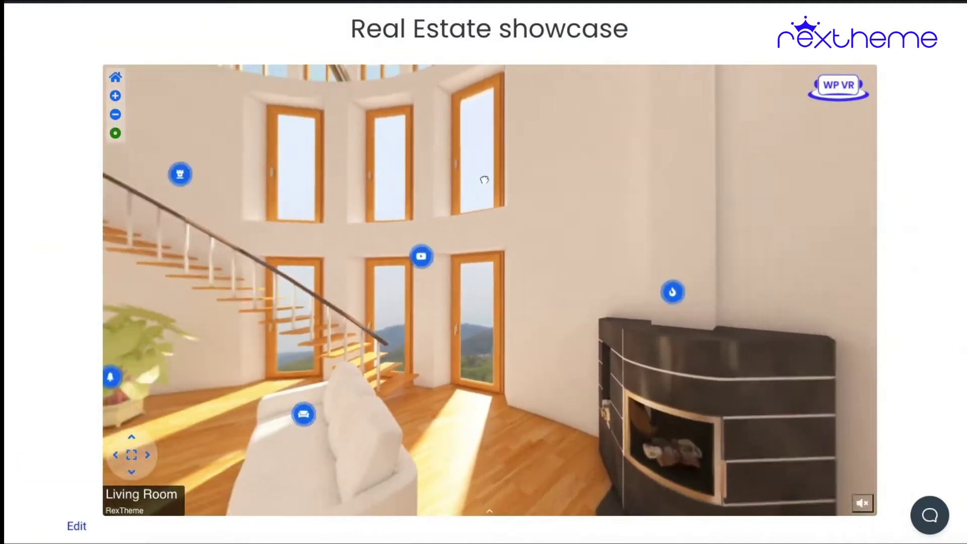
{"action": "left_click_drag", "start_coordinate": [321, 231], "coordinate": [404, 230]}
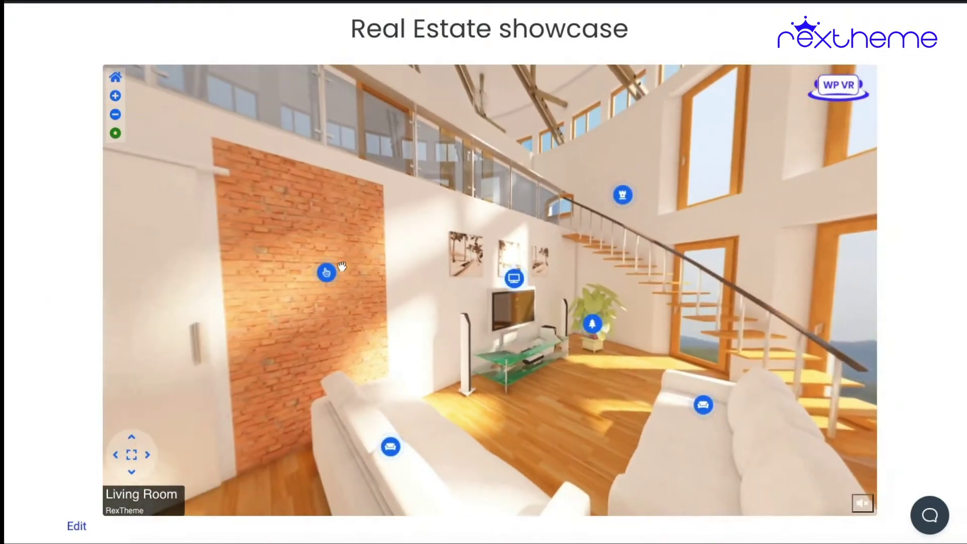
{"action": "mouse_move", "coordinate": [327, 272]}
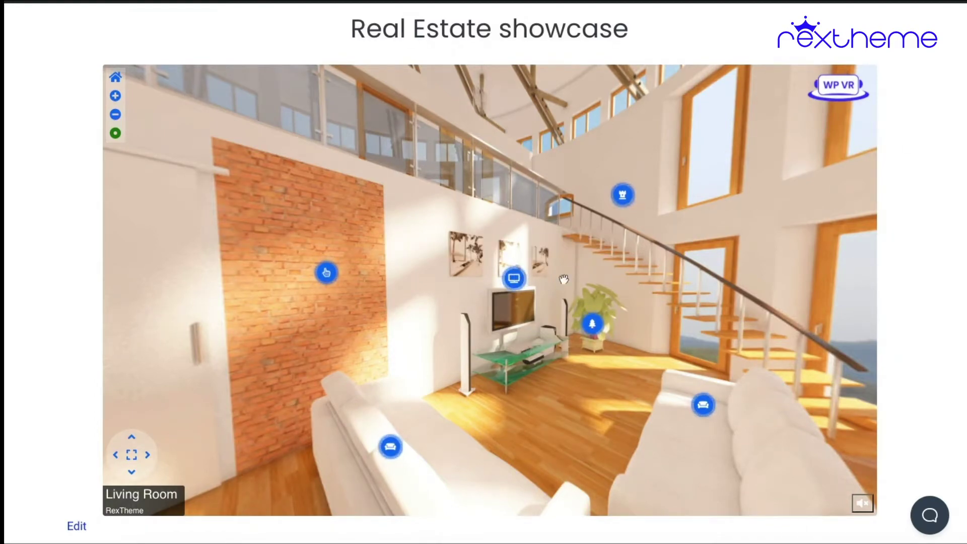
{"action": "left_click_drag", "start_coordinate": [521, 279], "coordinate": [352, 272]}
{"action": "left_click_drag", "start_coordinate": [628, 236], "coordinate": [455, 231]}
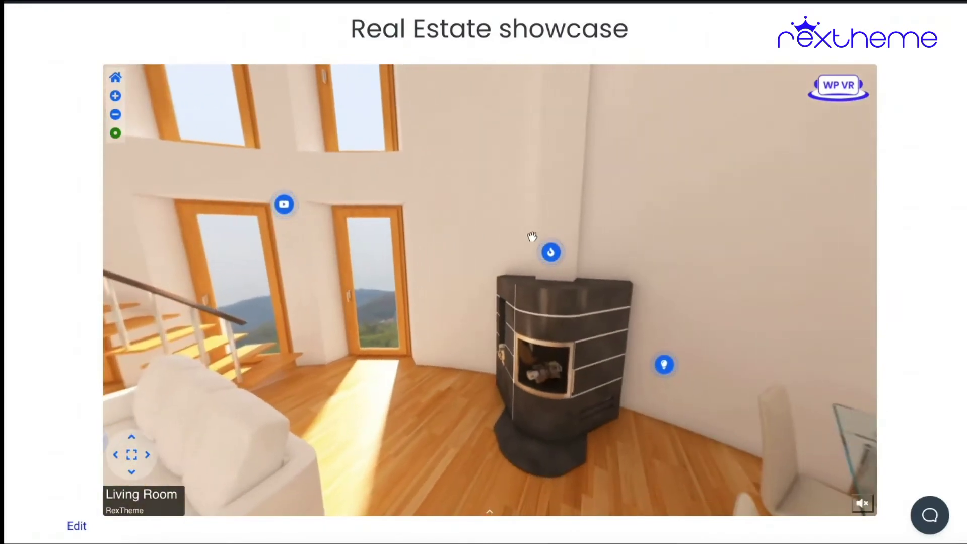
{"action": "left_click", "coordinate": [553, 251]}
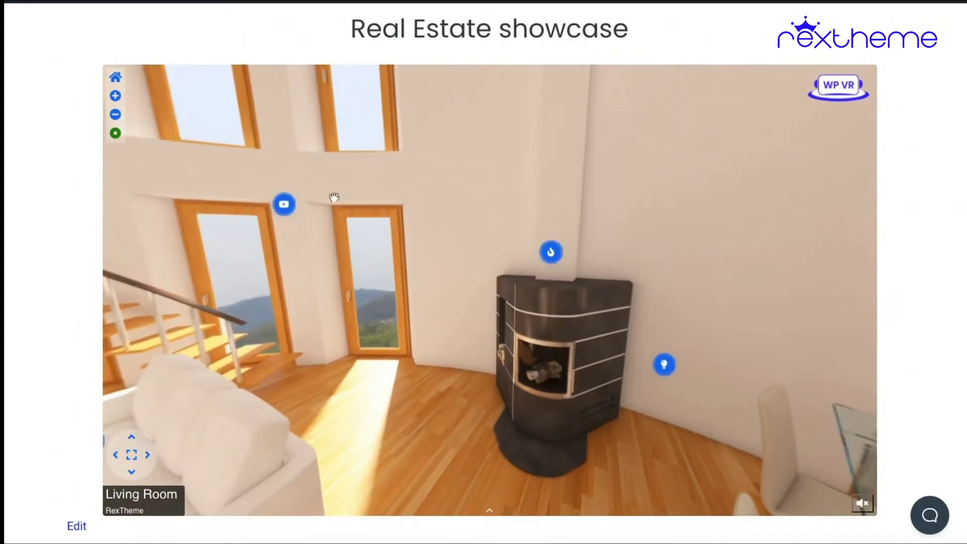
Step: Open and close the virtual tour tutorial video, then go to the Stairs scene
{"action": "left_click_drag", "start_coordinate": [328, 194], "coordinate": [378, 212]}
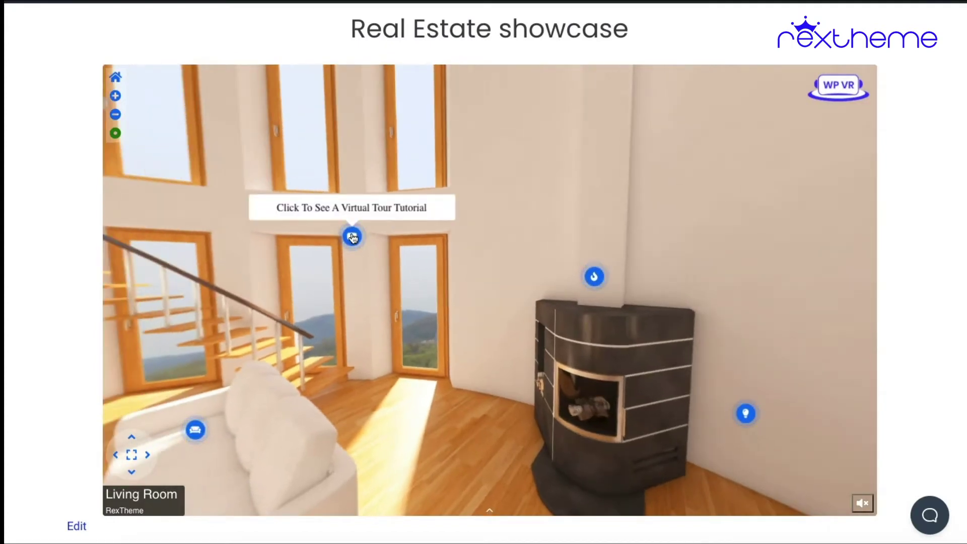
{"action": "left_click", "coordinate": [352, 237]}
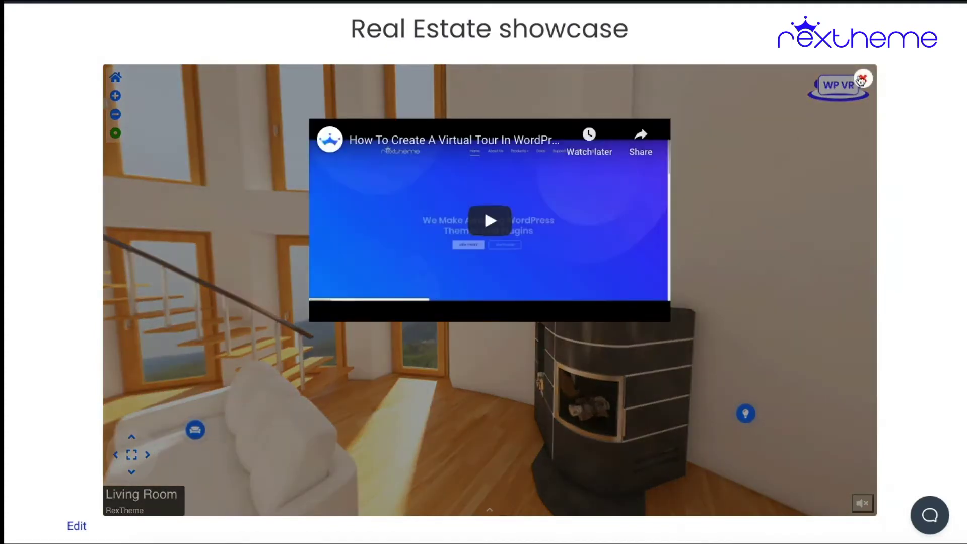
{"action": "left_click", "coordinate": [861, 81]}
{"action": "left_click_drag", "start_coordinate": [196, 214], "coordinate": [385, 239]}
{"action": "left_click", "coordinate": [379, 235]}
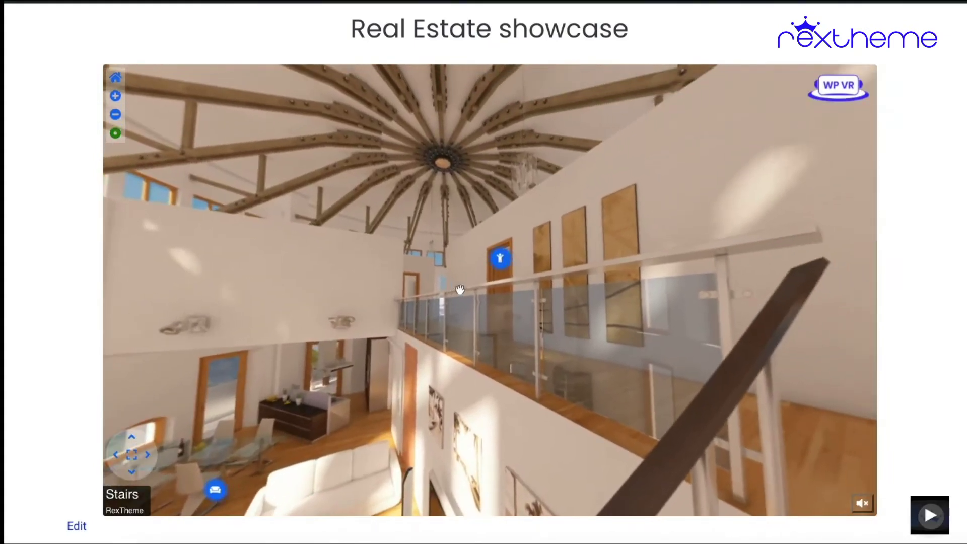
Step: Enter the Kids Room and pan to the wardrobe, rug, dresser, window door and ceiling lamp
{"action": "mouse_move", "coordinate": [499, 259]}
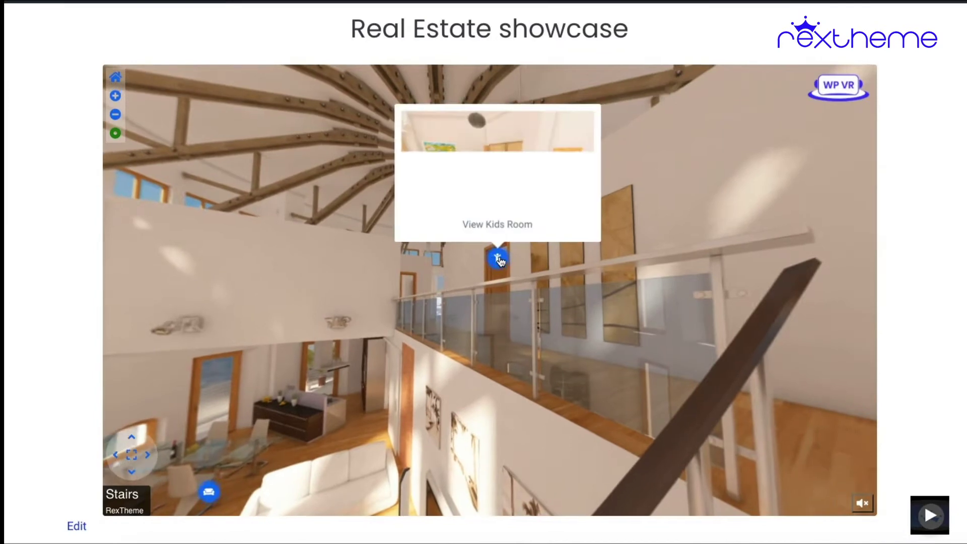
{"action": "left_click", "coordinate": [477, 254]}
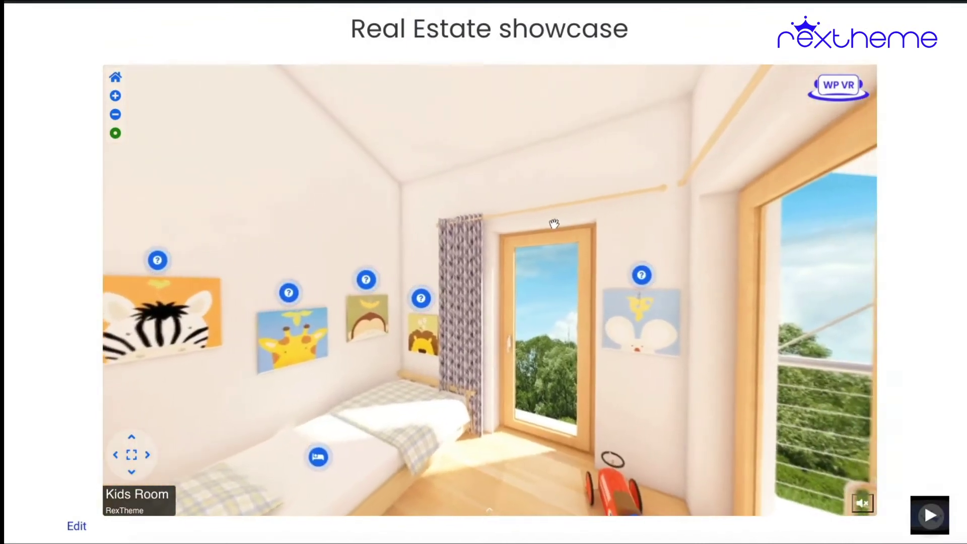
{"action": "left_click_drag", "start_coordinate": [592, 218], "coordinate": [553, 140]}
{"action": "left_click_drag", "start_coordinate": [447, 211], "coordinate": [552, 184]}
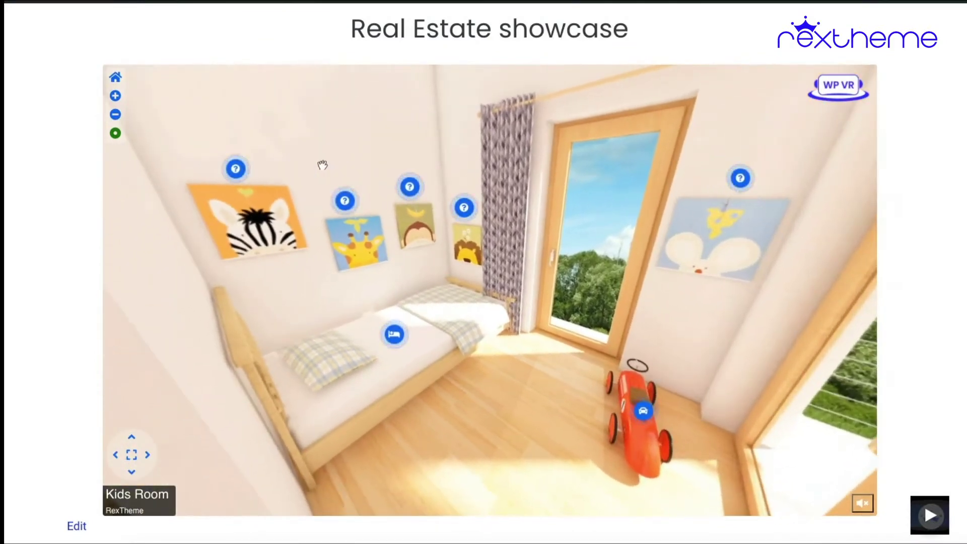
{"action": "left_click_drag", "start_coordinate": [315, 159], "coordinate": [410, 150]}
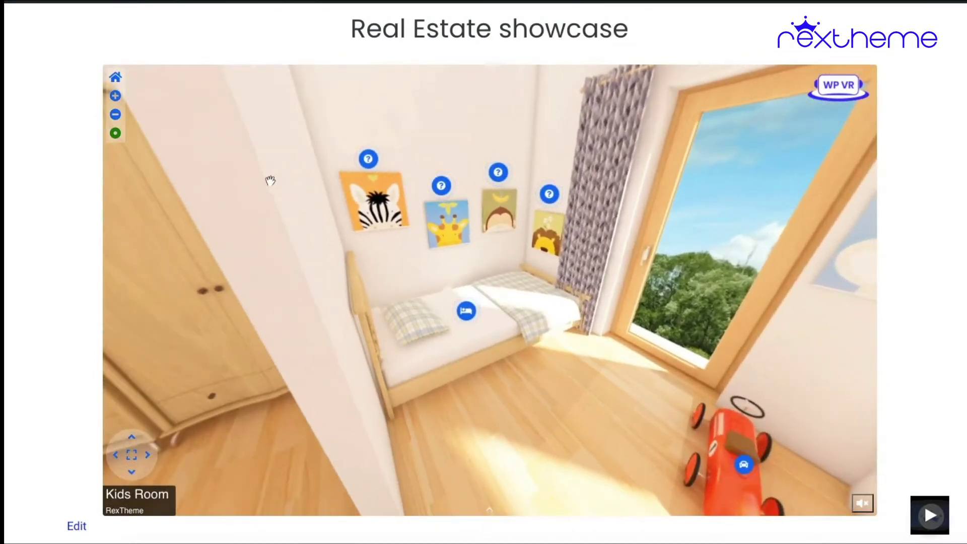
{"action": "left_click_drag", "start_coordinate": [265, 178], "coordinate": [527, 203]}
{"action": "left_click_drag", "start_coordinate": [251, 286], "coordinate": [407, 314]}
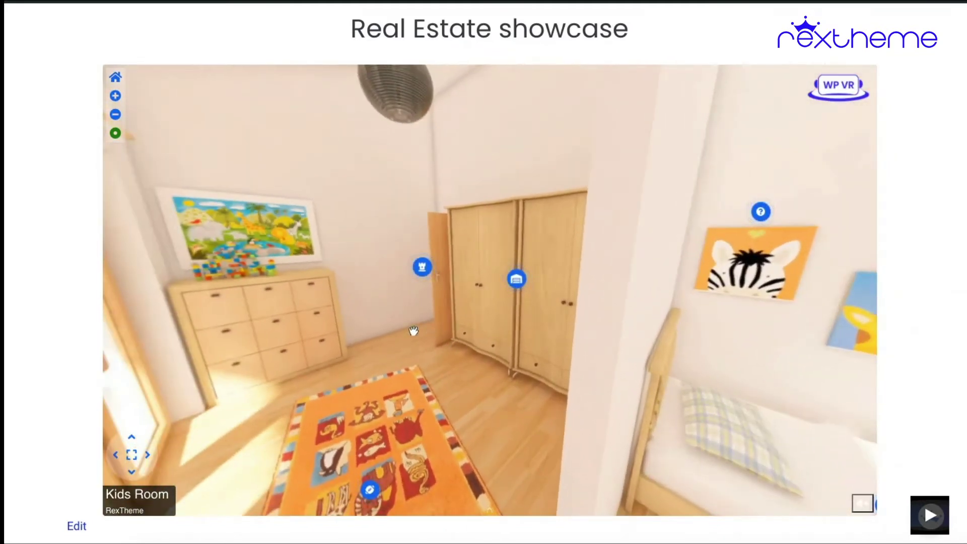
{"action": "left_click_drag", "start_coordinate": [364, 244], "coordinate": [415, 280]}
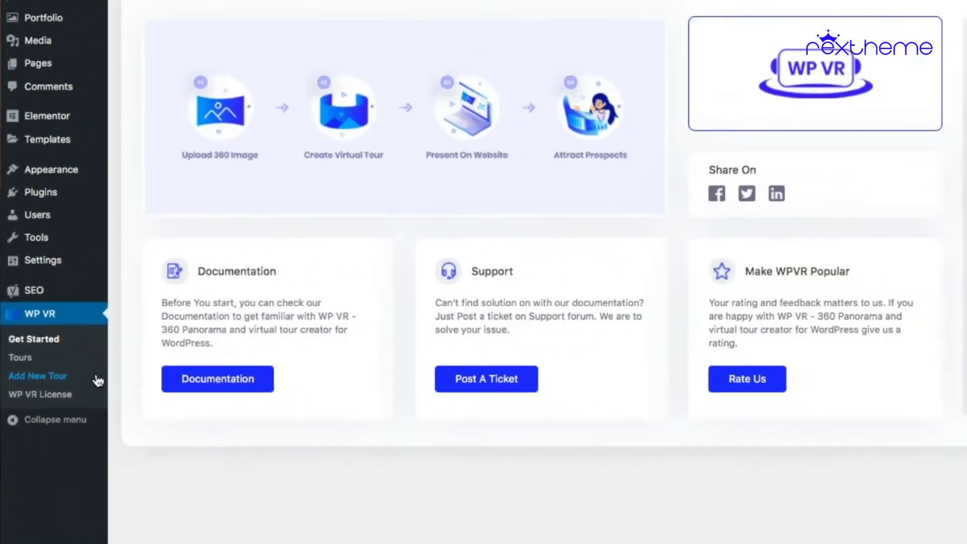
Step: Create a new WP VR tour and give it the title 'Demo'
{"action": "left_click", "coordinate": [71, 449]}
{"action": "left_click", "coordinate": [75, 361]}
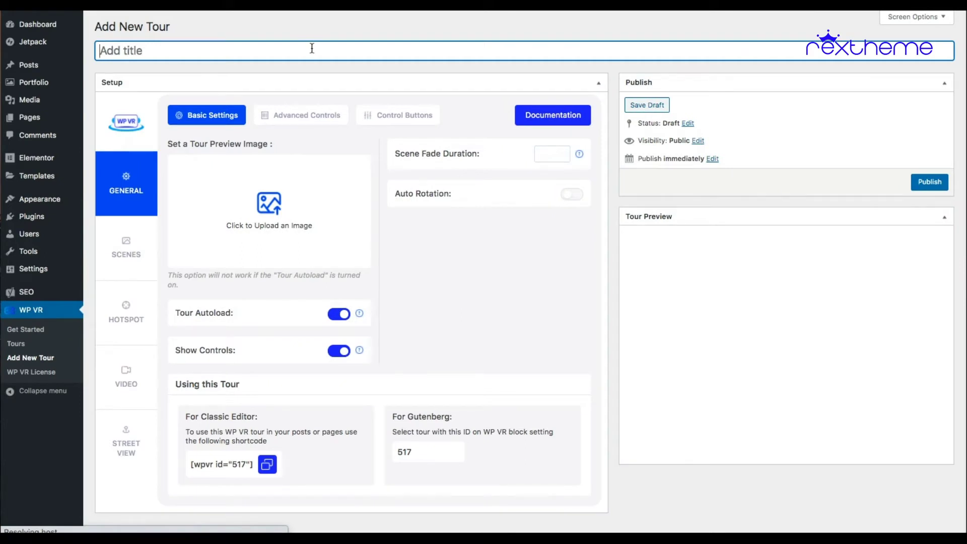
{"action": "type", "text": "Demo"}
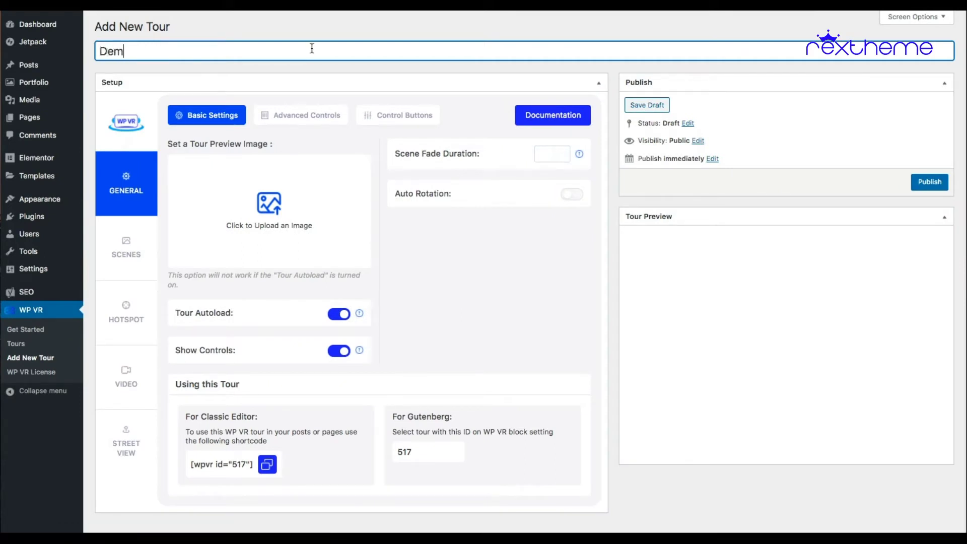
{"action": "left_click", "coordinate": [499, 245]}
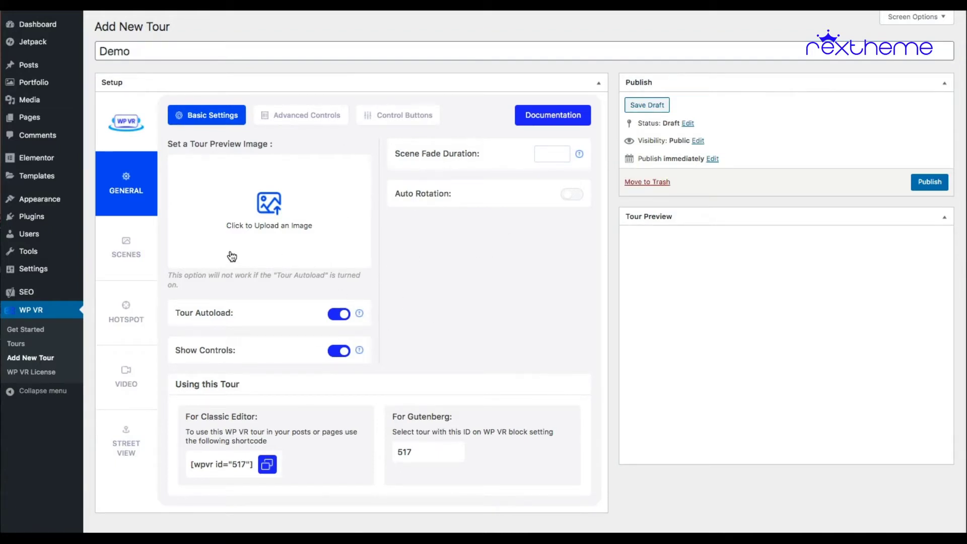
Step: Give scene 0001 the fifth panorama image from the media library
{"action": "left_click", "coordinate": [140, 250]}
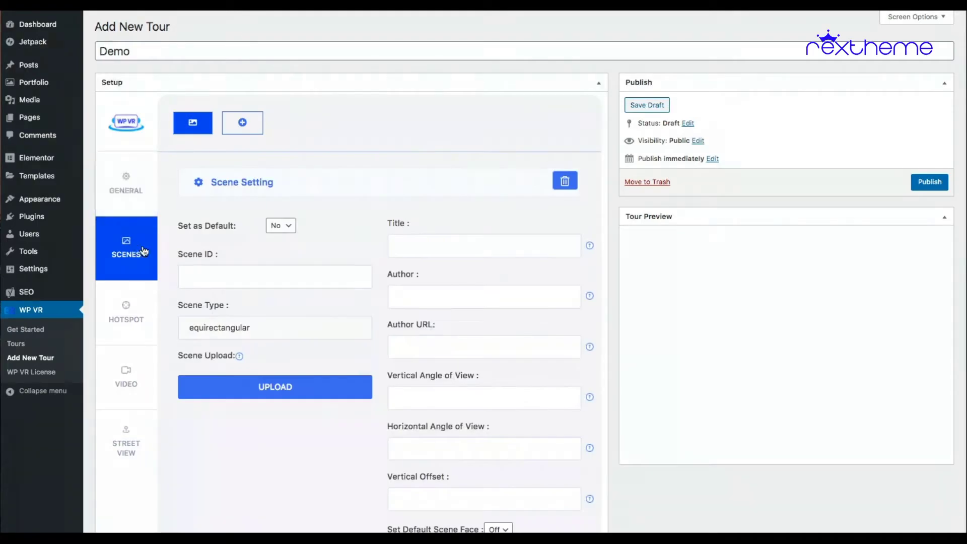
{"action": "left_click", "coordinate": [295, 389]}
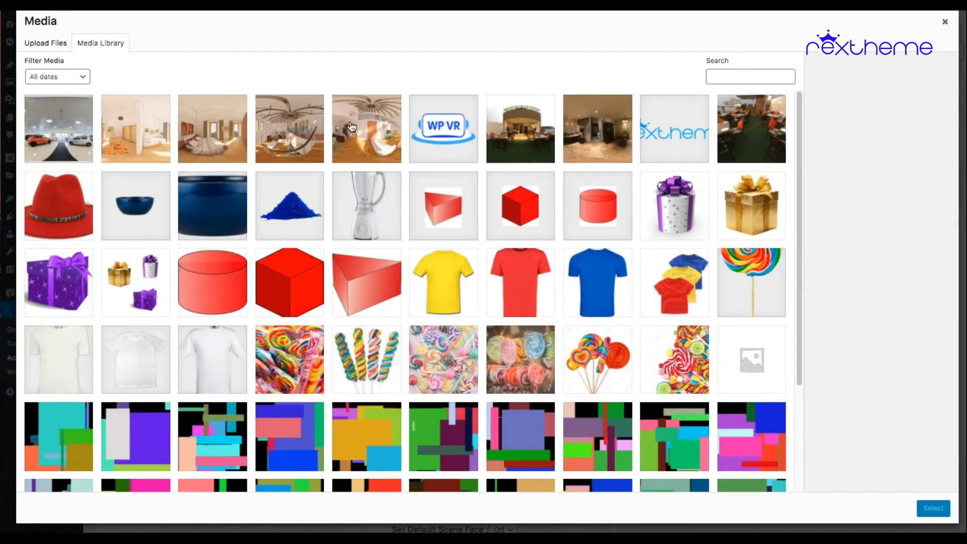
{"action": "left_click", "coordinate": [352, 126]}
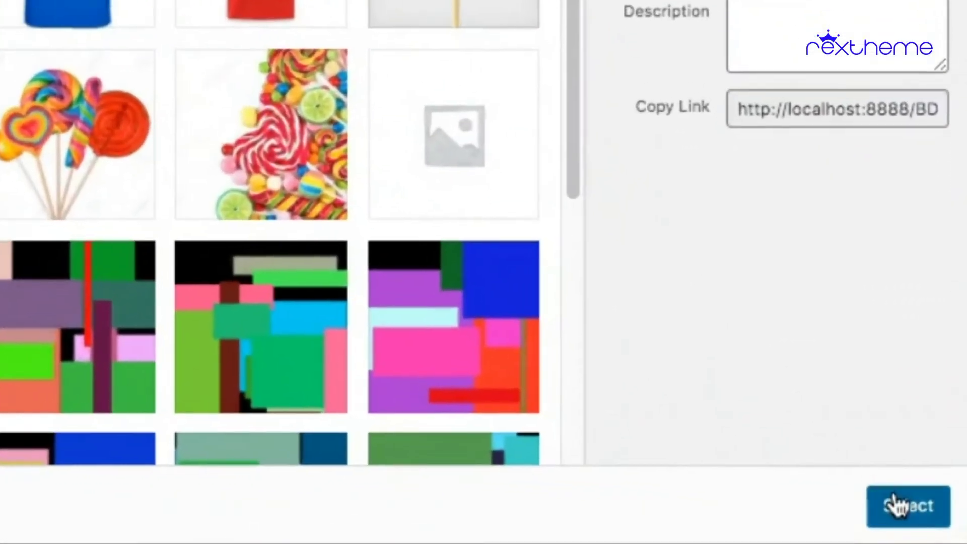
{"action": "left_click", "coordinate": [933, 508]}
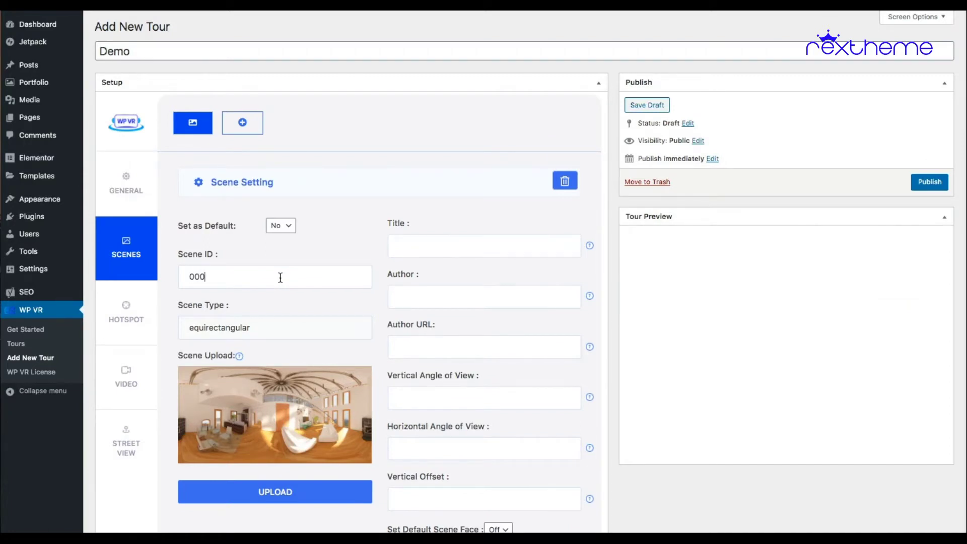
Step: Make scene 0001 the tour's default scene
{"action": "left_click", "coordinate": [284, 227]}
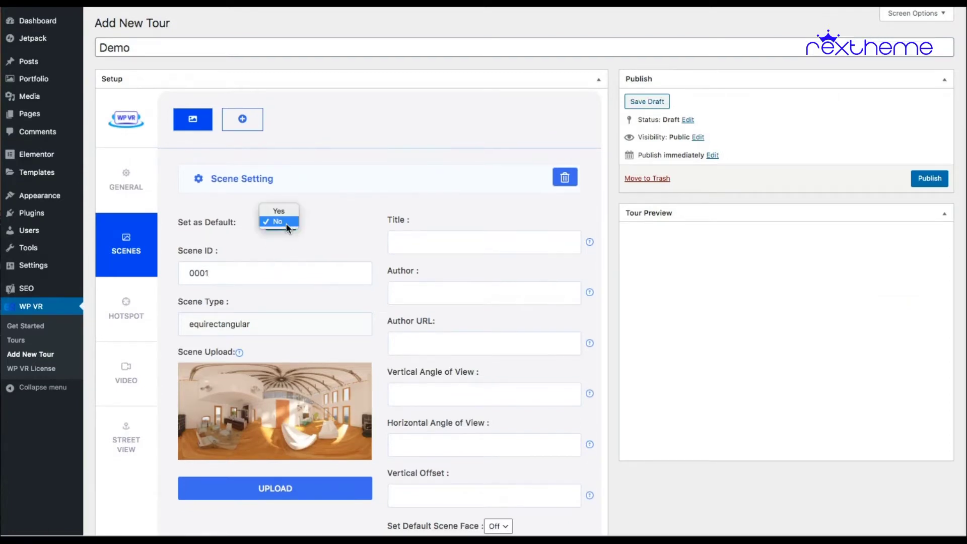
{"action": "left_click", "coordinate": [282, 214]}
{"action": "left_click", "coordinate": [363, 217]}
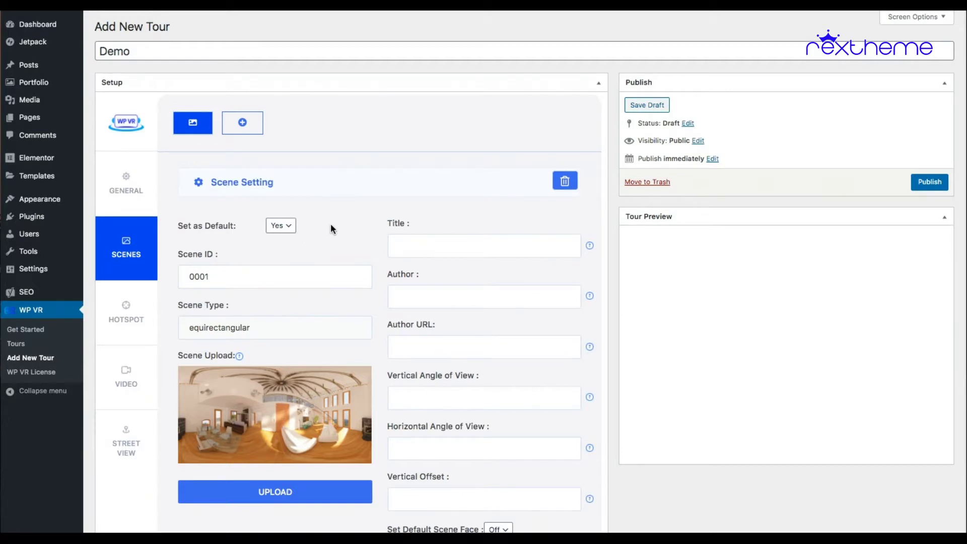
Step: Preview the tour and turn scene 0001 toward the fireplace corner to show pitch and yaw
{"action": "scroll", "coordinate": [347, 238], "scroll_direction": "down", "scroll_amount": 5}
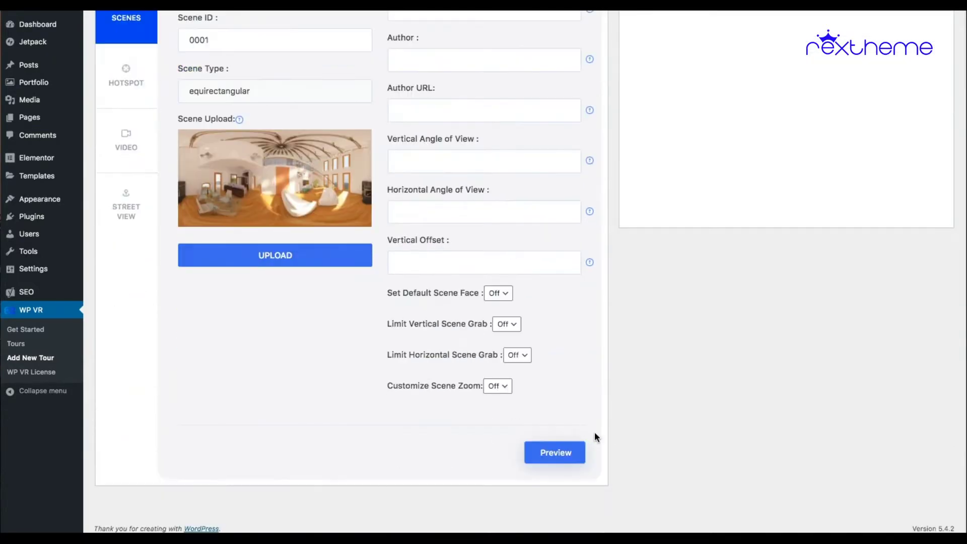
{"action": "left_click", "coordinate": [563, 456]}
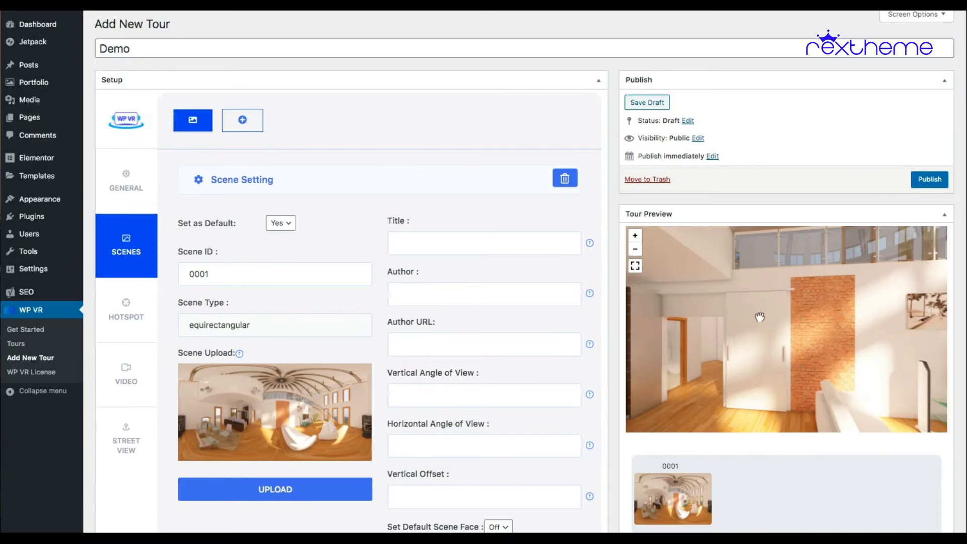
{"action": "left_click_drag", "start_coordinate": [759, 316], "coordinate": [826, 264]}
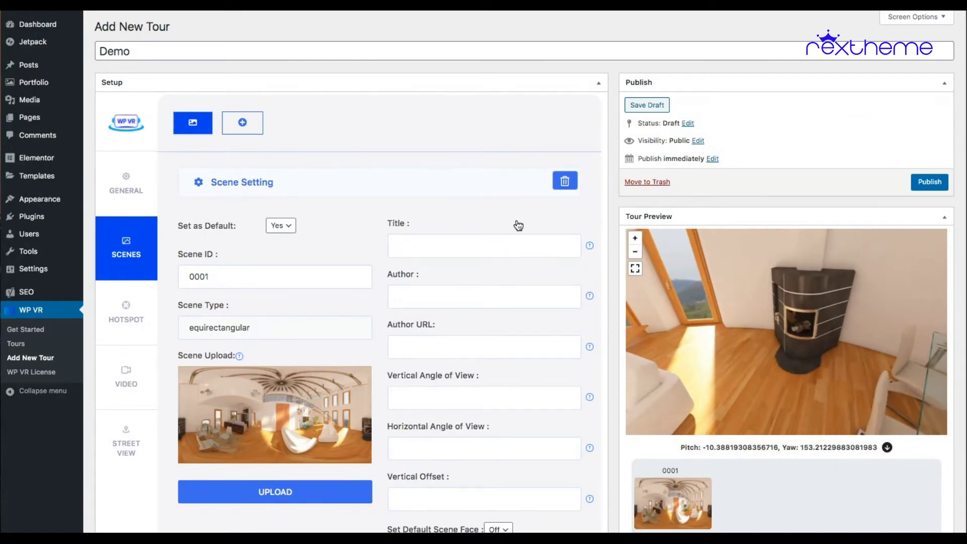
Step: Add scene 0002 and insert another panorama from the media library for it
{"action": "left_click", "coordinate": [243, 126]}
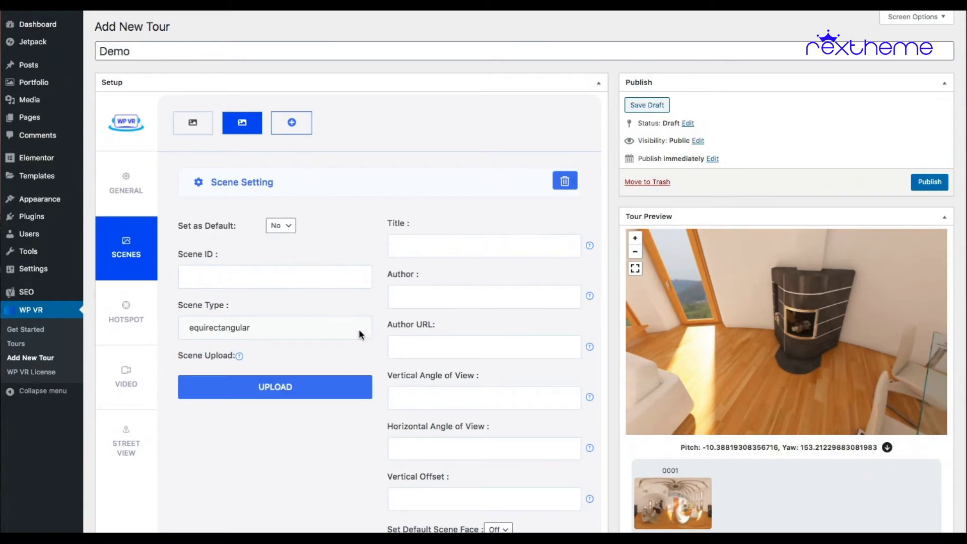
{"action": "left_click", "coordinate": [302, 393]}
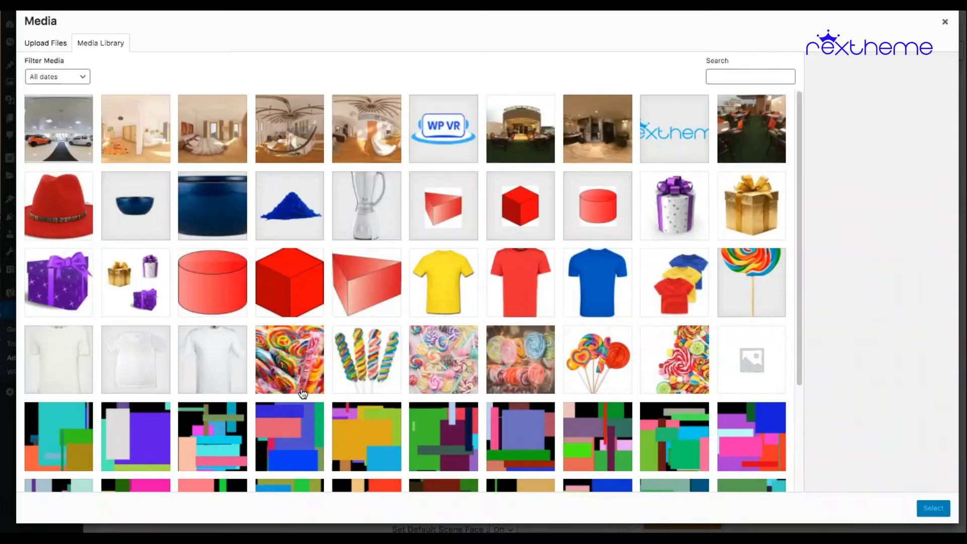
{"action": "left_click", "coordinate": [298, 144]}
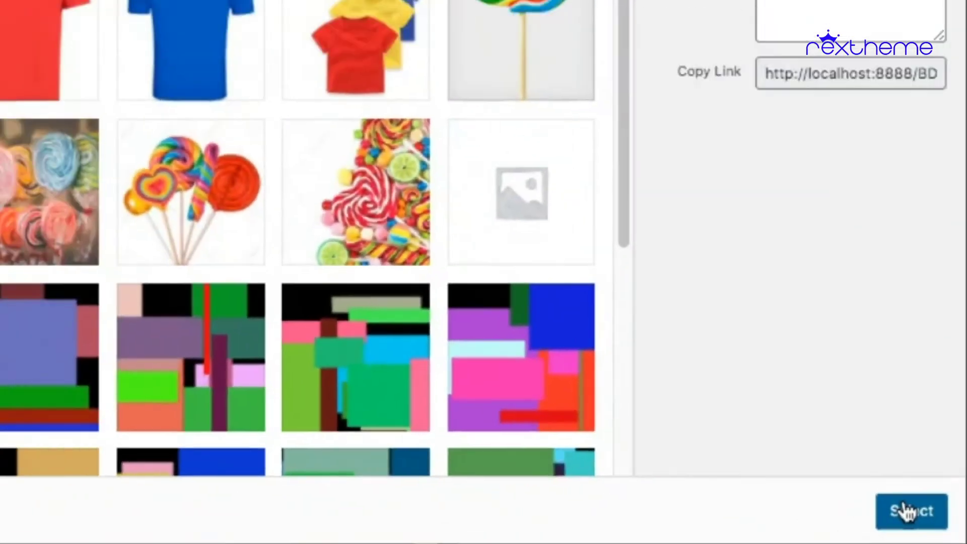
{"action": "left_click", "coordinate": [932, 508]}
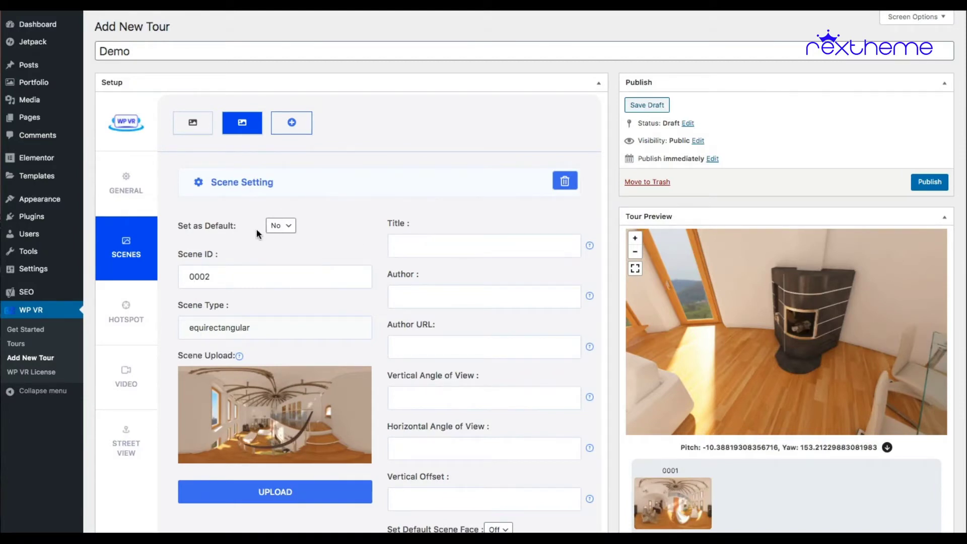
{"action": "scroll", "coordinate": [542, 309], "scroll_direction": "down", "scroll_amount": 5}
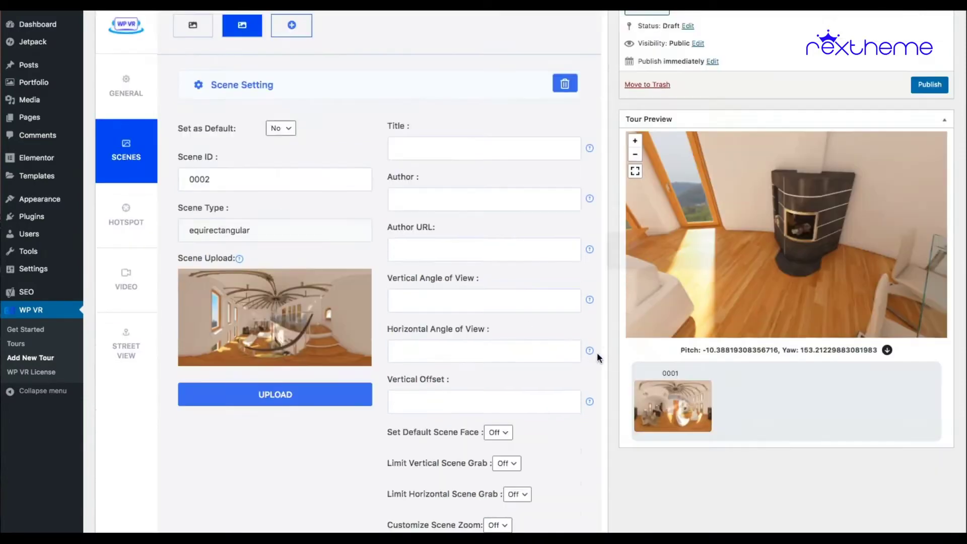
Step: Refresh the preview, switch to scene 0002 and look around its panorama
{"action": "left_click", "coordinate": [556, 452]}
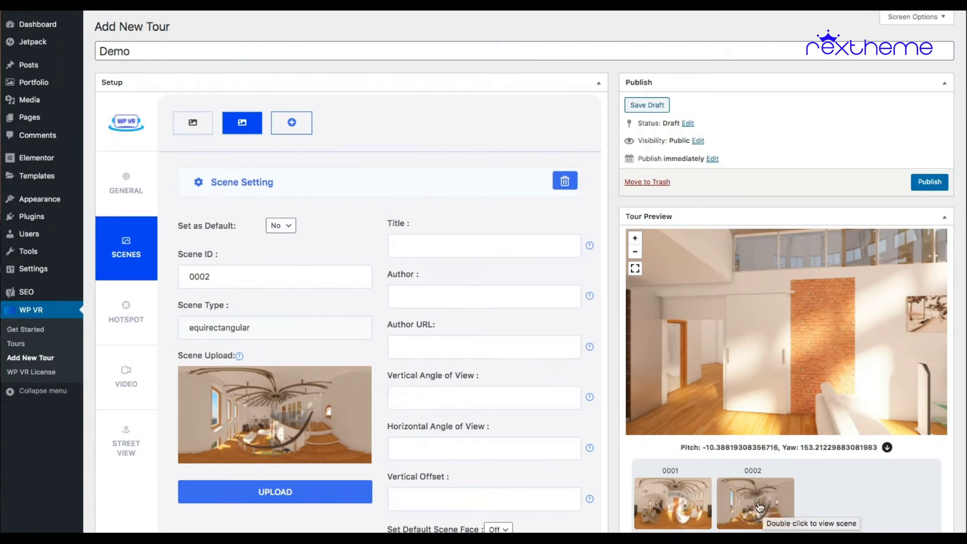
{"action": "double_click", "coordinate": [748, 509]}
{"action": "left_click_drag", "start_coordinate": [704, 351], "coordinate": [788, 280]}
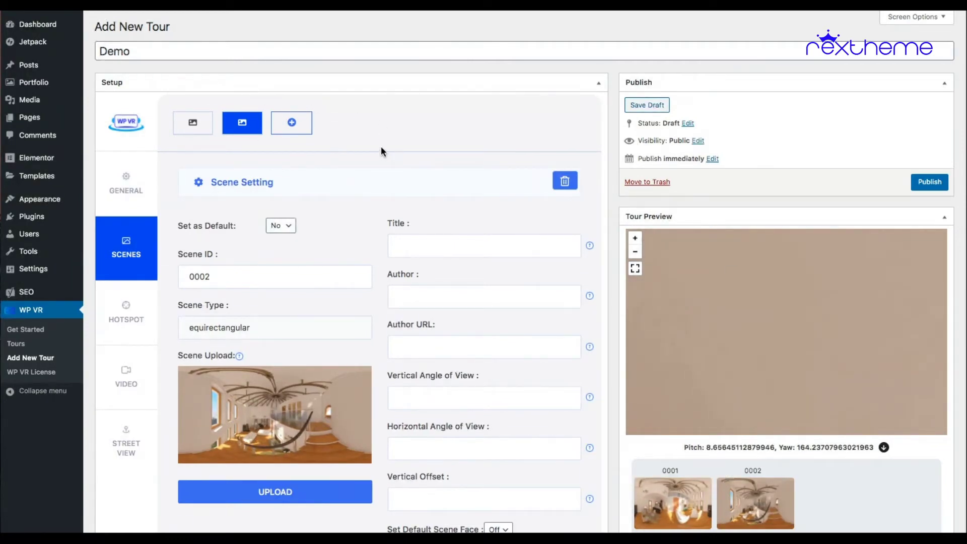
{"action": "left_click", "coordinate": [186, 125]}
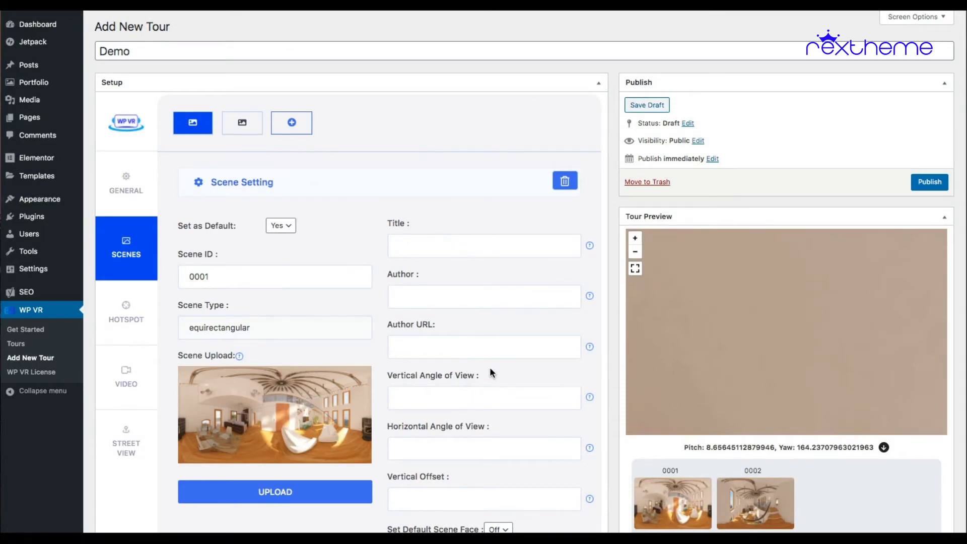
{"action": "scroll", "coordinate": [494, 375], "scroll_direction": "down", "scroll_amount": 4}
{"action": "scroll", "coordinate": [483, 282], "scroll_direction": "up", "scroll_amount": 2}
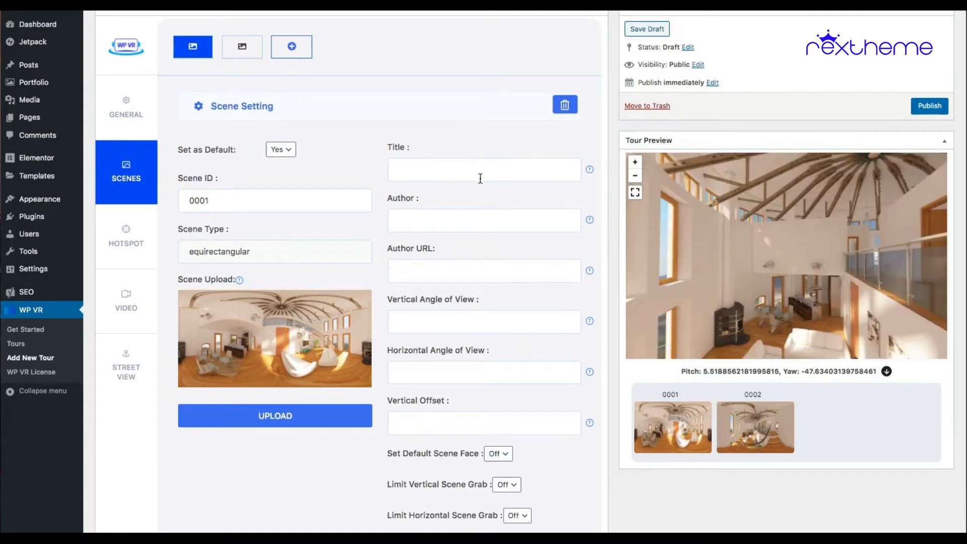
{"action": "left_click", "coordinate": [473, 166]}
{"action": "type", "text": "Living Room"}
{"action": "left_click", "coordinate": [459, 215]}
{"action": "type", "text": "RexTheme"}
{"action": "key", "text": "Tab"}
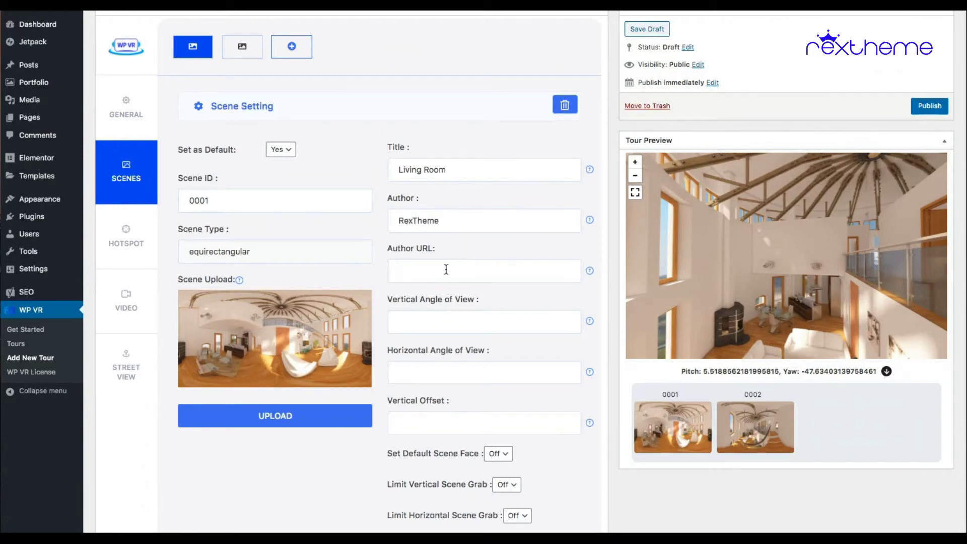
{"action": "type", "text": "https://rextheme.cmom"}
{"action": "scroll", "coordinate": [419, 355], "scroll_direction": "down", "scroll_amount": 3}
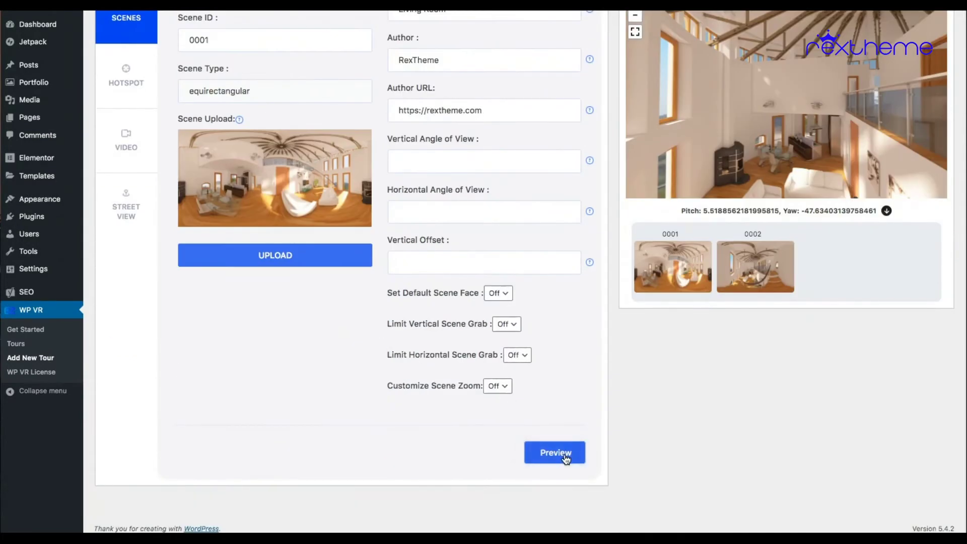
Step: Refresh the preview and look toward the kitchen and brick wall with the Living Room caption
{"action": "left_click", "coordinate": [583, 449]}
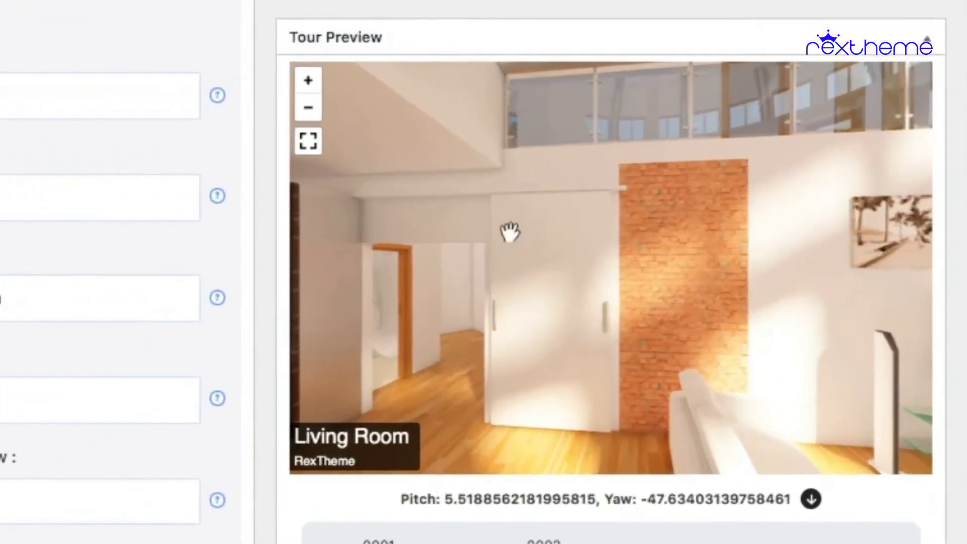
{"action": "left_click_drag", "start_coordinate": [599, 216], "coordinate": [512, 360]}
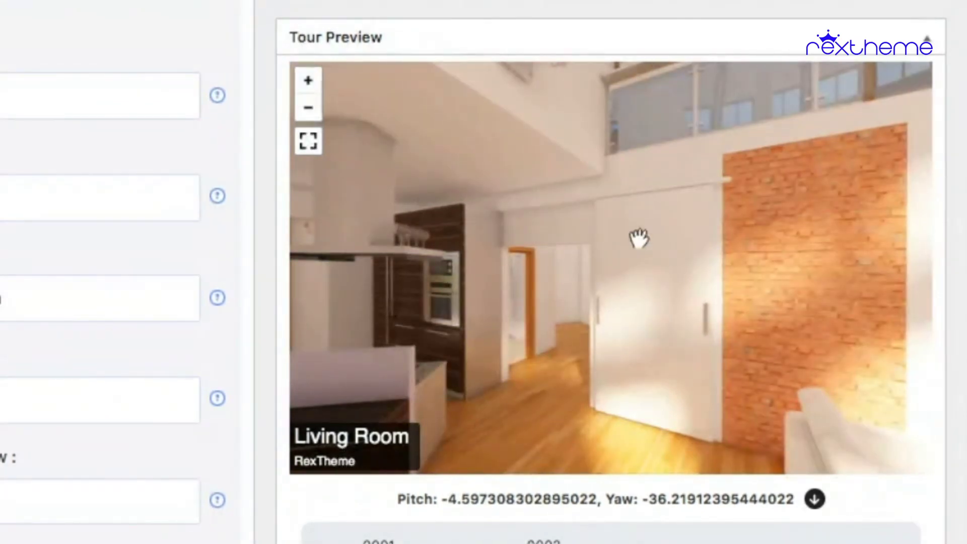
{"action": "left_click_drag", "start_coordinate": [645, 224], "coordinate": [435, 236]}
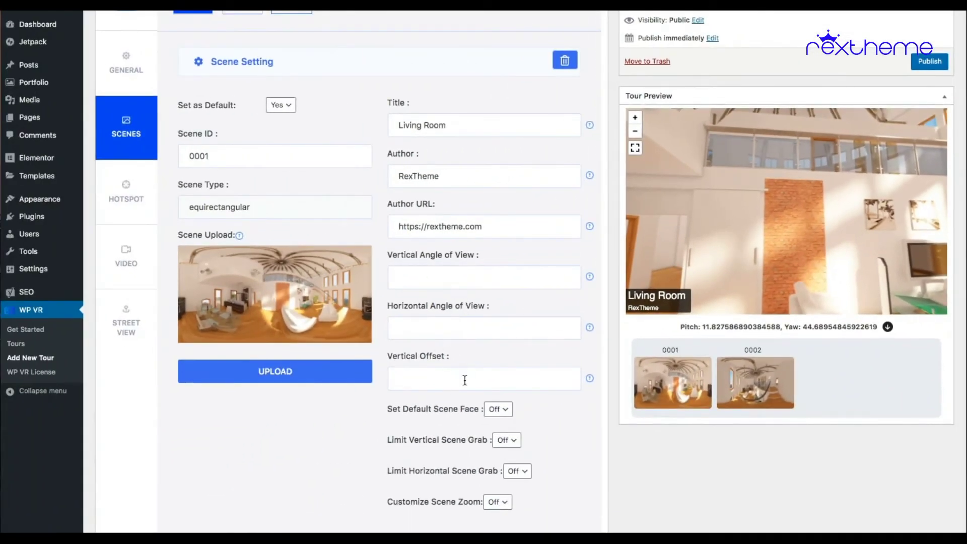
Step: Scroll down to scene 0001's Set Default Scene Face setting
{"action": "scroll", "coordinate": [502, 365], "scroll_direction": "down", "scroll_amount": 1}
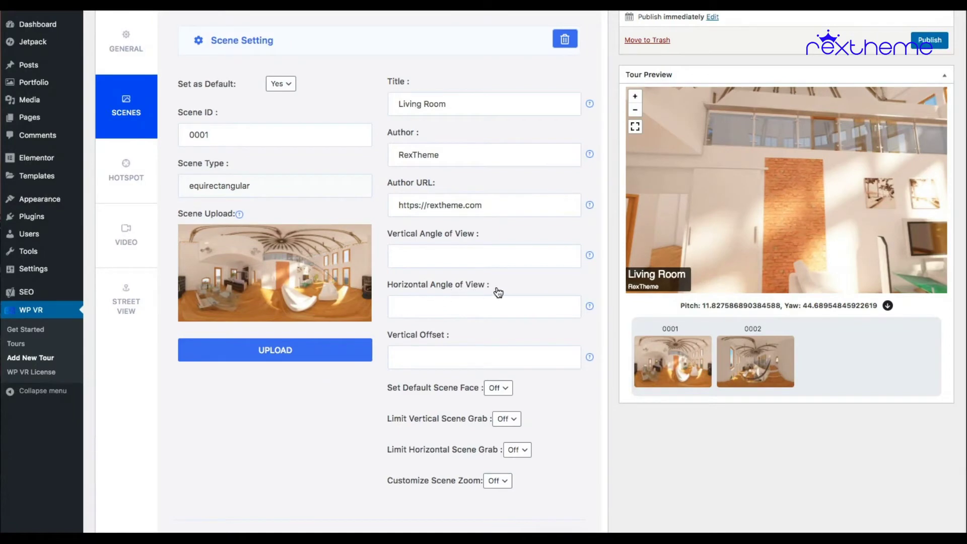
{"action": "scroll", "coordinate": [504, 295], "scroll_direction": "down", "scroll_amount": 2}
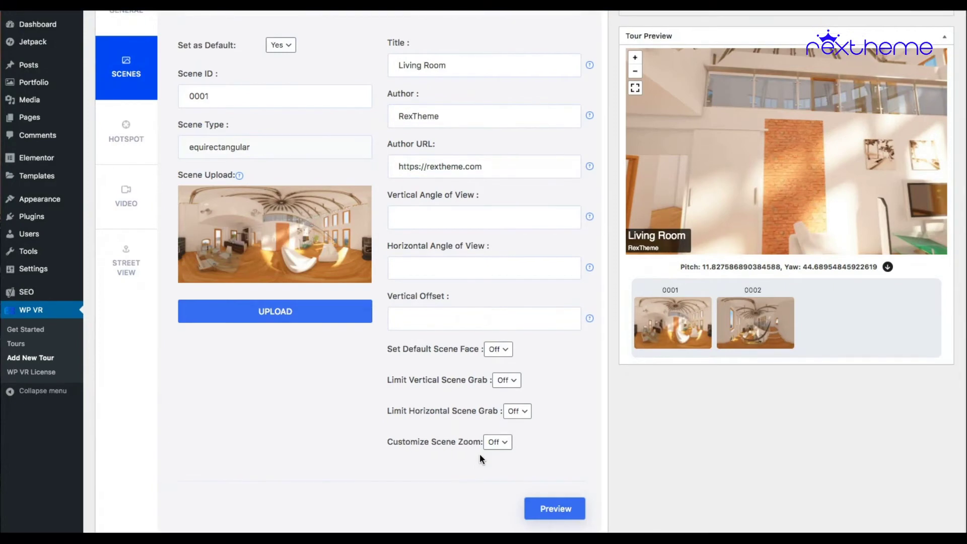
Step: Turn on Default Scene Face for the Living Room scene, adding Pitch and Yaw fields
{"action": "left_click", "coordinate": [501, 337]}
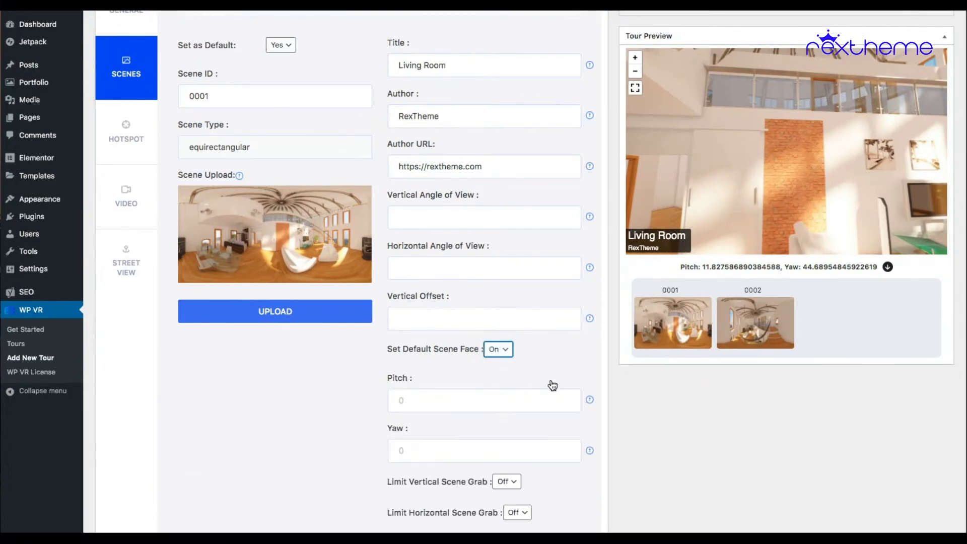
{"action": "scroll", "coordinate": [554, 367], "scroll_direction": "up", "scroll_amount": 1}
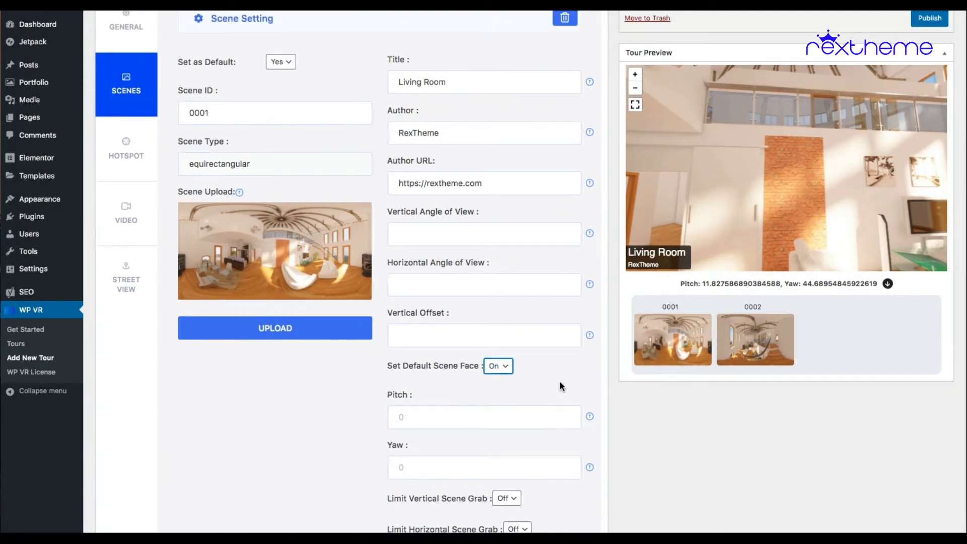
{"action": "scroll", "coordinate": [529, 376], "scroll_direction": "up", "scroll_amount": 1}
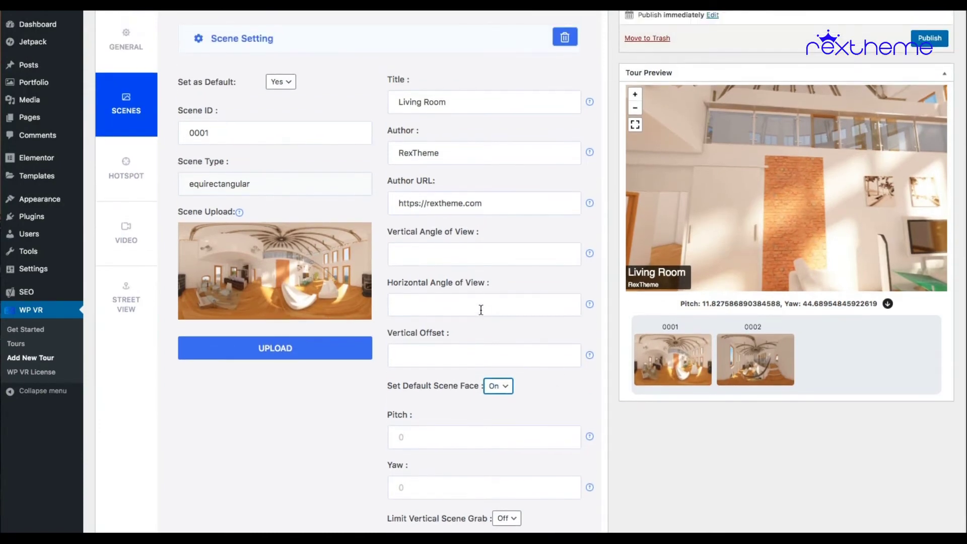
{"action": "scroll", "coordinate": [514, 339], "scroll_direction": "up", "scroll_amount": 5}
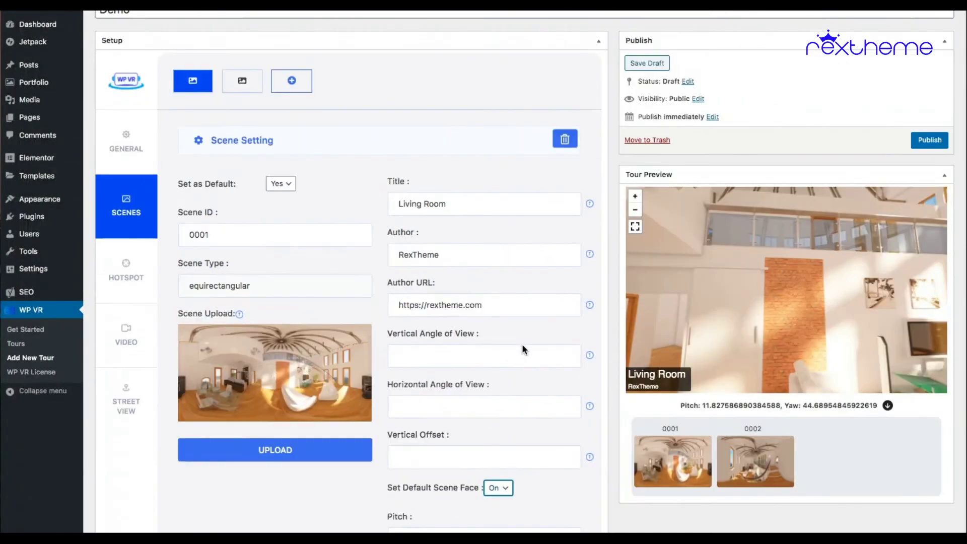
{"action": "scroll", "coordinate": [497, 264], "scroll_direction": "down", "scroll_amount": 10}
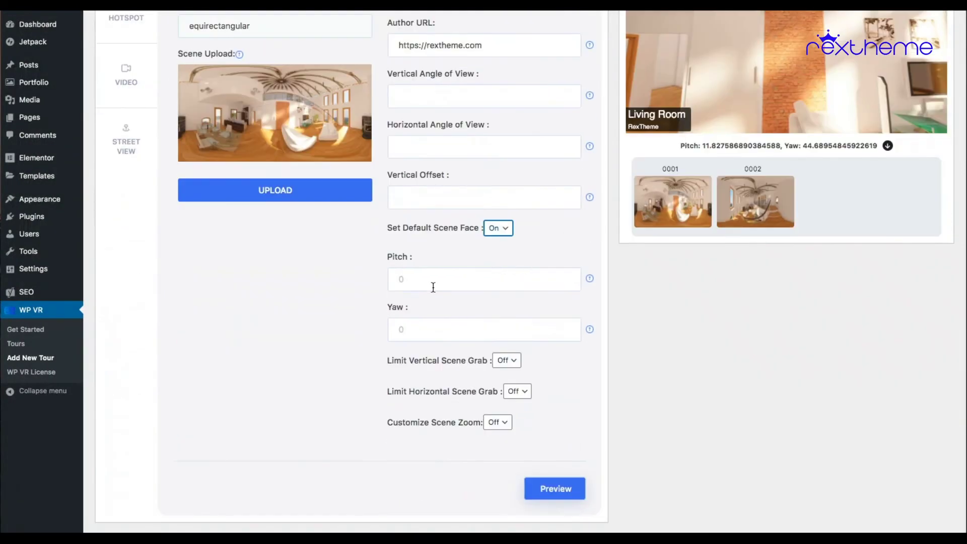
{"action": "scroll", "coordinate": [825, 278], "scroll_direction": "up", "scroll_amount": 6}
Step: Aim the Tour Preview at the TV and staircase and select the Pitch read-out value
{"action": "left_click_drag", "start_coordinate": [720, 197], "coordinate": [845, 183]}
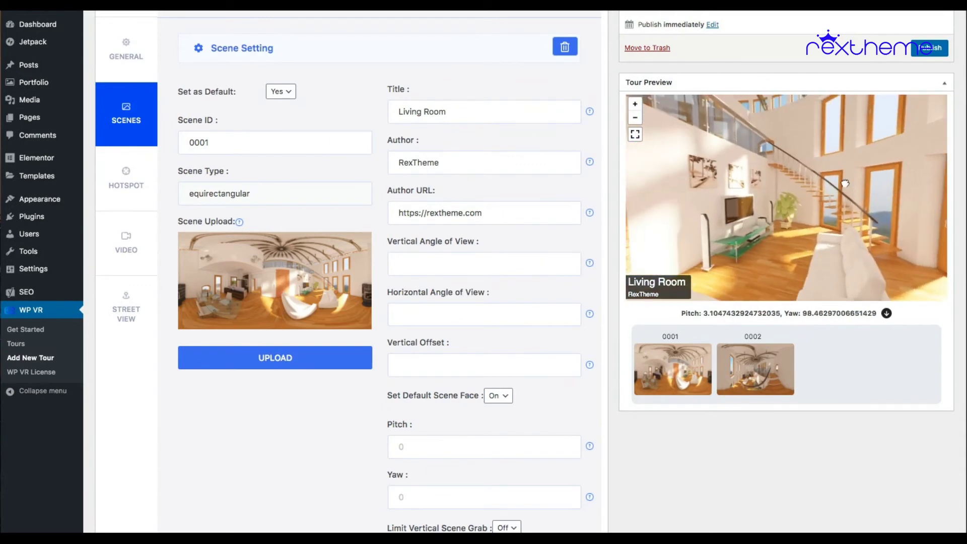
{"action": "left_click", "coordinate": [778, 202]}
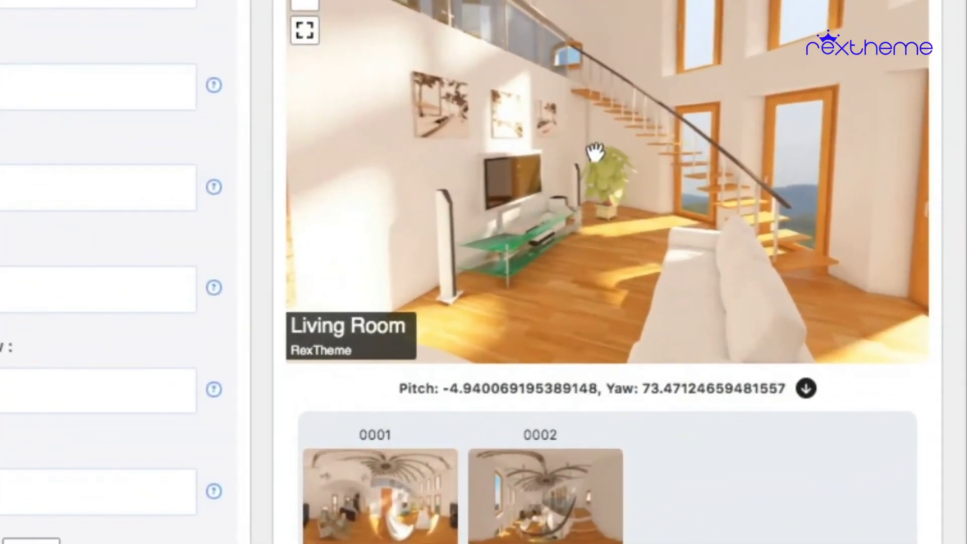
{"action": "left_click_drag", "start_coordinate": [594, 151], "coordinate": [589, 164]}
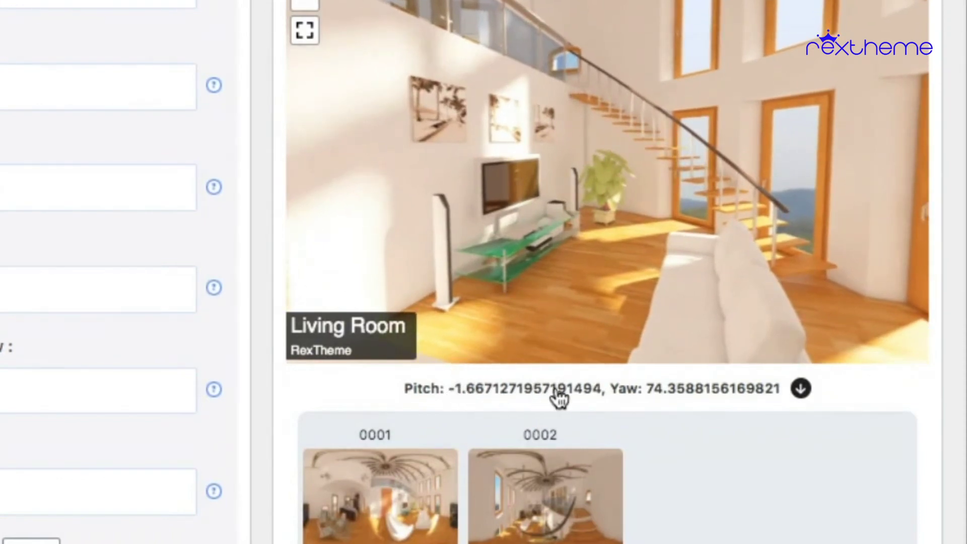
{"action": "left_click_drag", "start_coordinate": [583, 392], "coordinate": [451, 394]}
Step: Copy the read-out Pitch -1.6671271957191494 into the Pitch field
{"action": "right_click", "coordinate": [455, 389]}
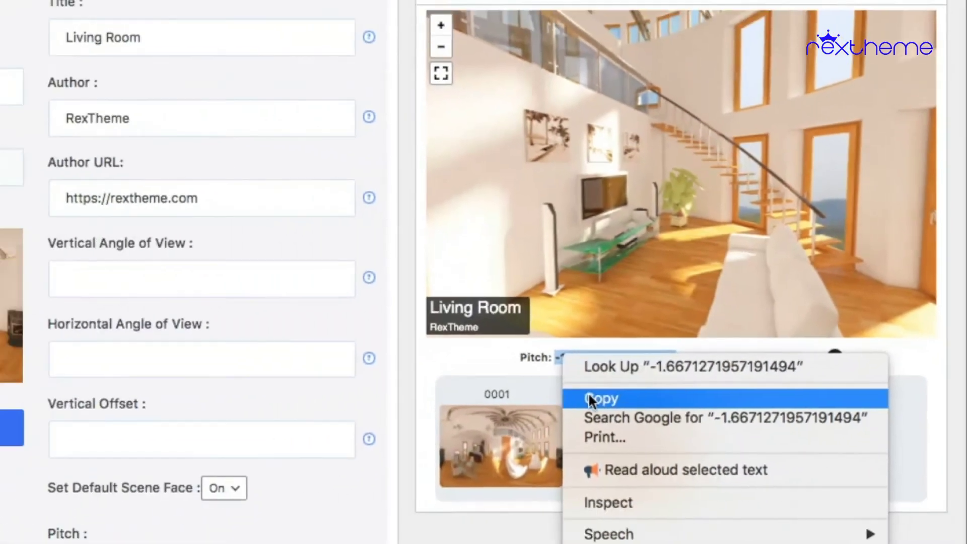
{"action": "left_click", "coordinate": [590, 398]}
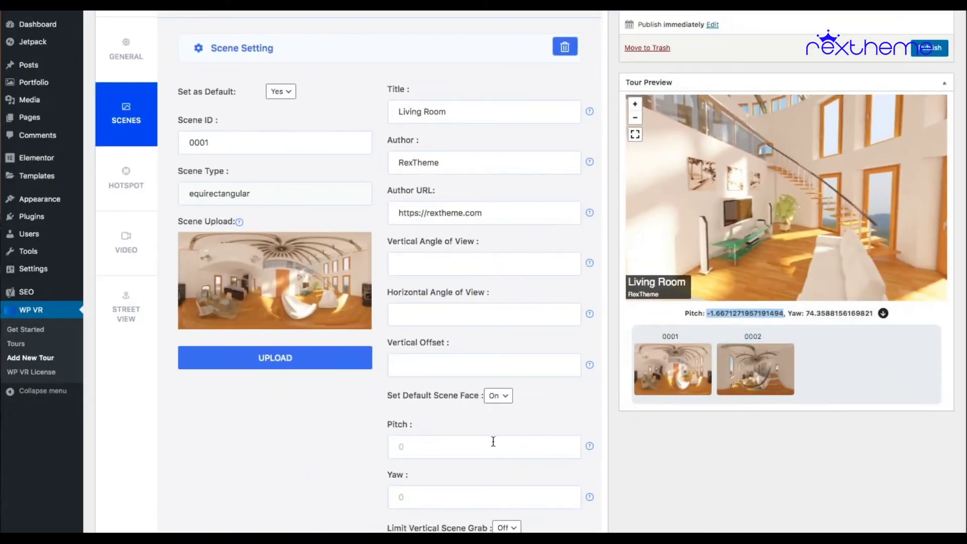
{"action": "left_click", "coordinate": [436, 450]}
{"action": "key", "text": "ctrl+v"}
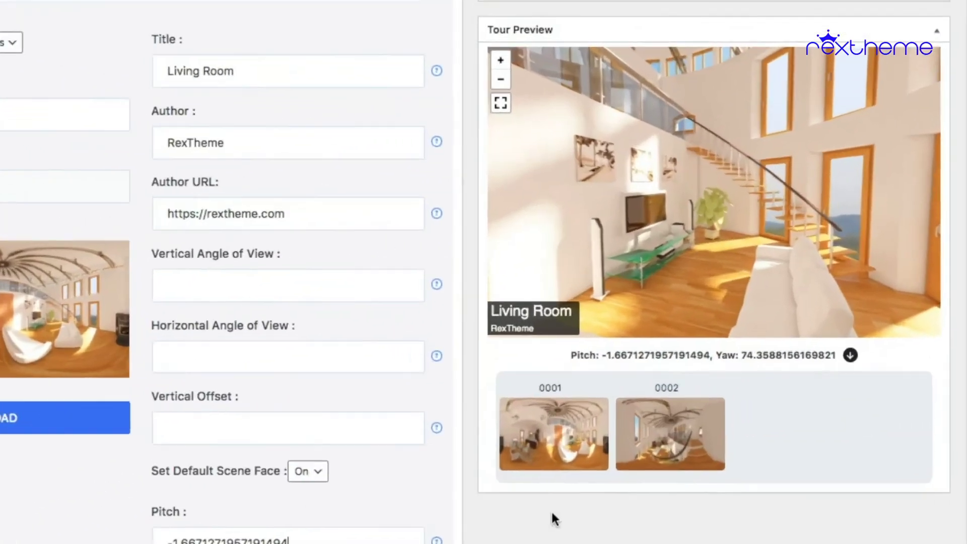
Step: Copy the read-out Yaw 74.3588156169821 into the Yaw field
{"action": "left_click_drag", "start_coordinate": [742, 356], "coordinate": [829, 356]}
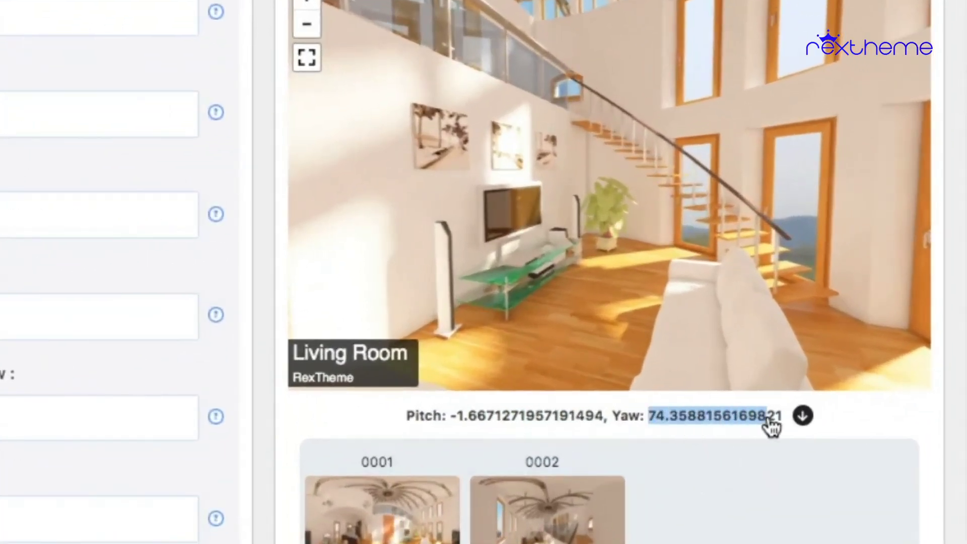
{"action": "left_click_drag", "start_coordinate": [775, 426], "coordinate": [781, 425]}
{"action": "right_click", "coordinate": [778, 417]}
{"action": "left_click", "coordinate": [826, 466]}
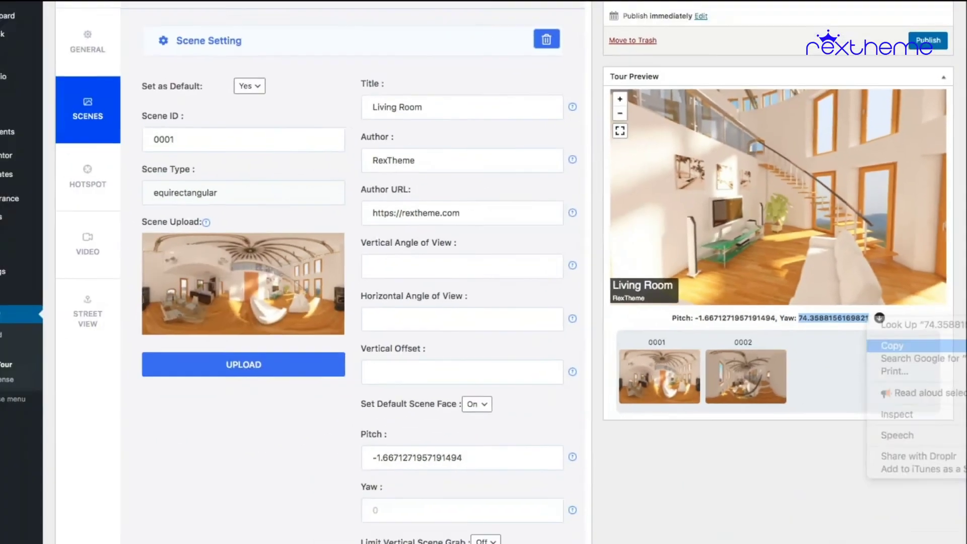
{"action": "left_click", "coordinate": [431, 491]}
{"action": "key", "text": "ctrl+v"}
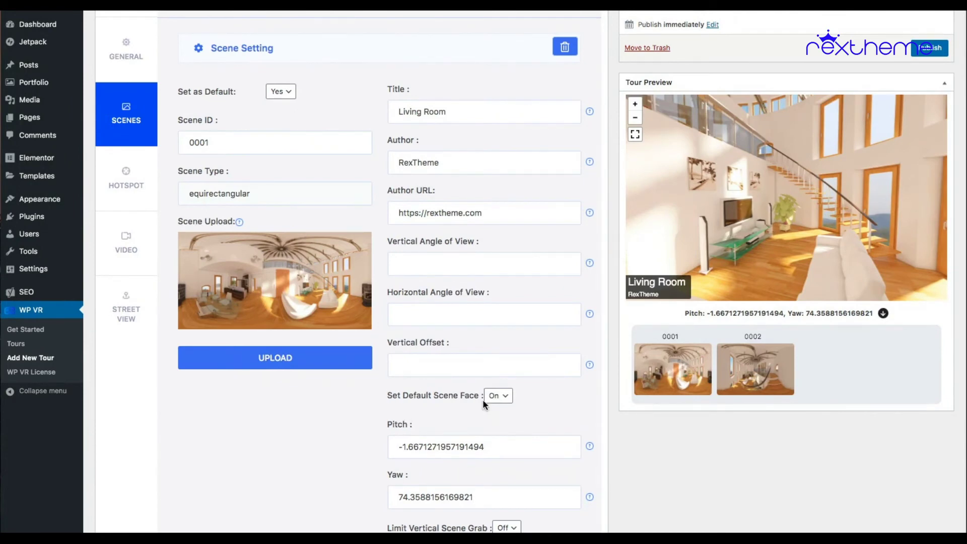
Step: Refresh the Tour Preview with the new default scene face applied
{"action": "scroll", "coordinate": [604, 401], "scroll_direction": "down", "scroll_amount": 5}
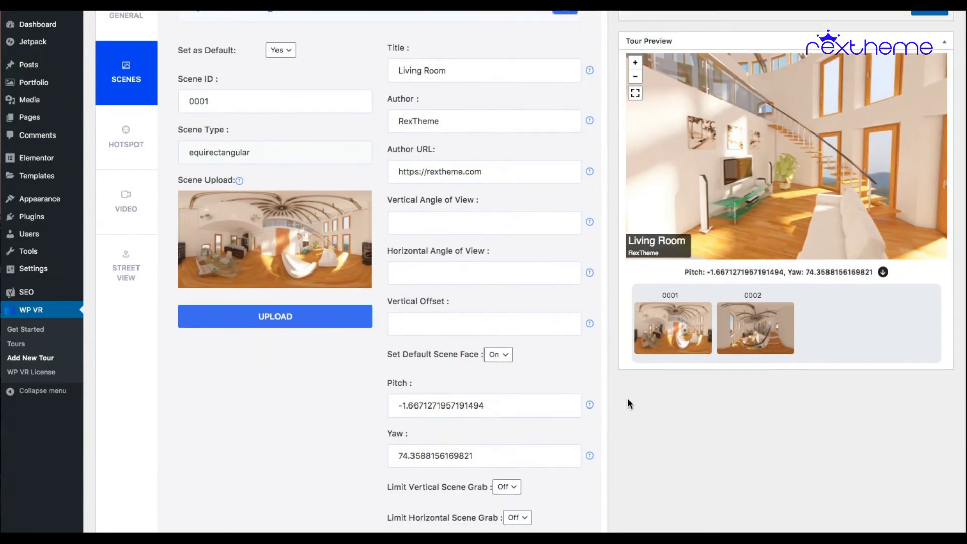
{"action": "scroll", "coordinate": [618, 398], "scroll_direction": "down", "scroll_amount": 1}
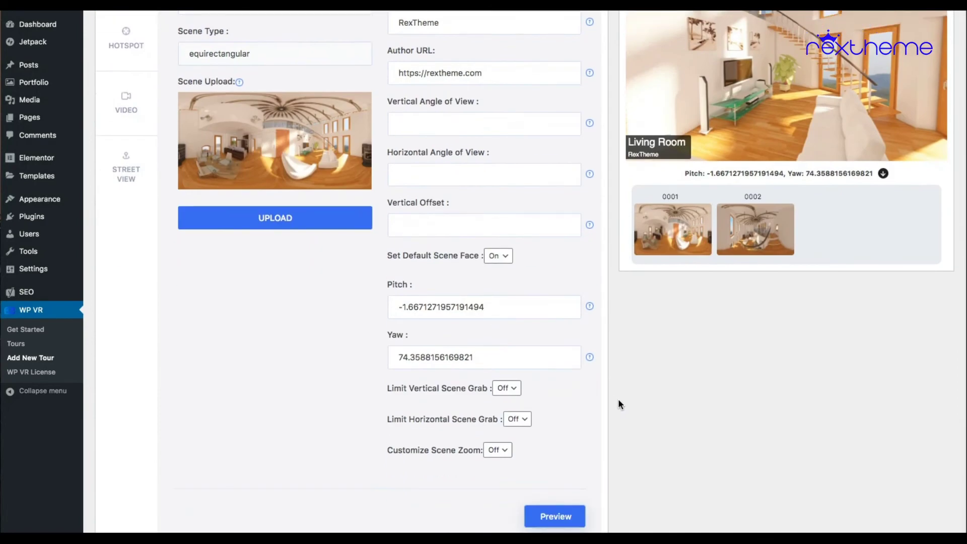
{"action": "left_click", "coordinate": [566, 522]}
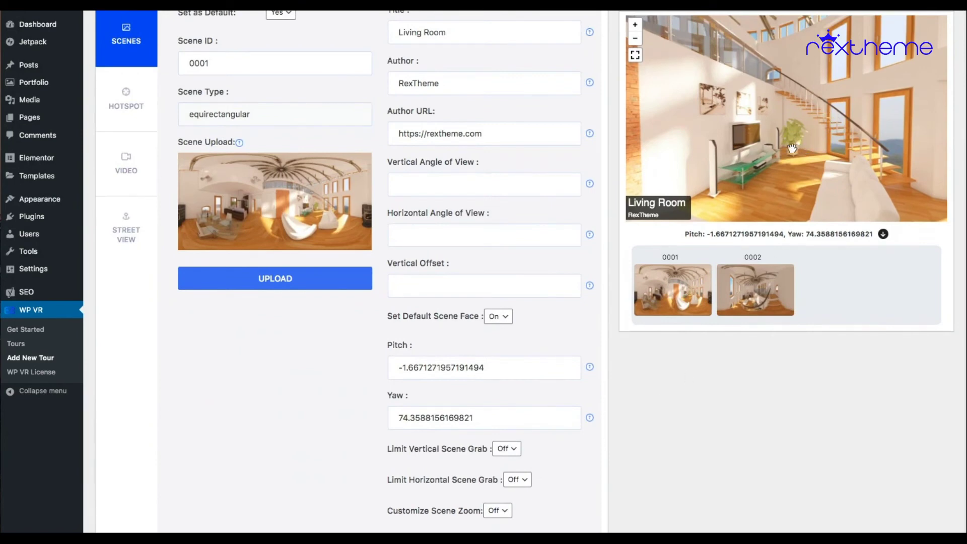
Step: Turn the panorama toward the door, then reload the preview to confirm its starting view
{"action": "left_click_drag", "start_coordinate": [677, 133], "coordinate": [867, 118]}
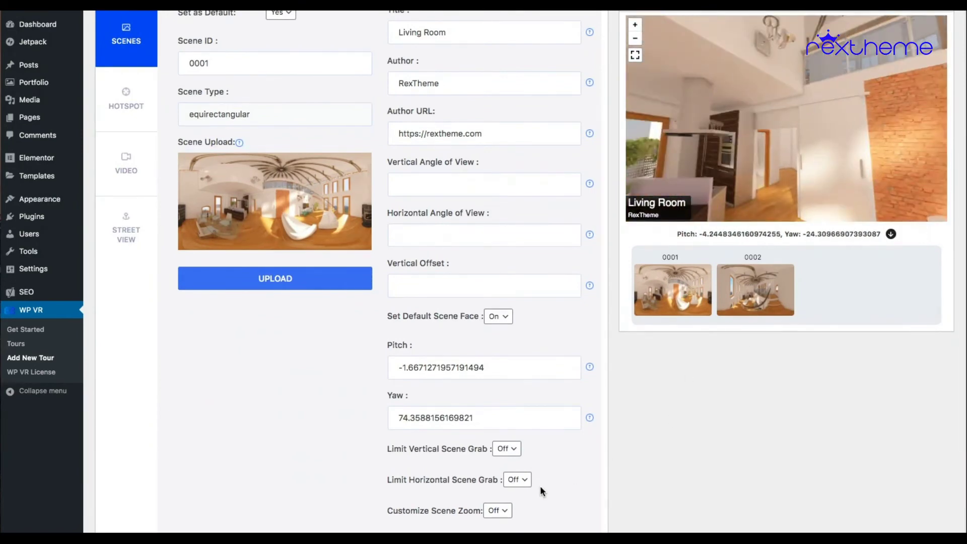
{"action": "scroll", "coordinate": [554, 474], "scroll_direction": "down", "scroll_amount": 3}
{"action": "left_click", "coordinate": [563, 453]}
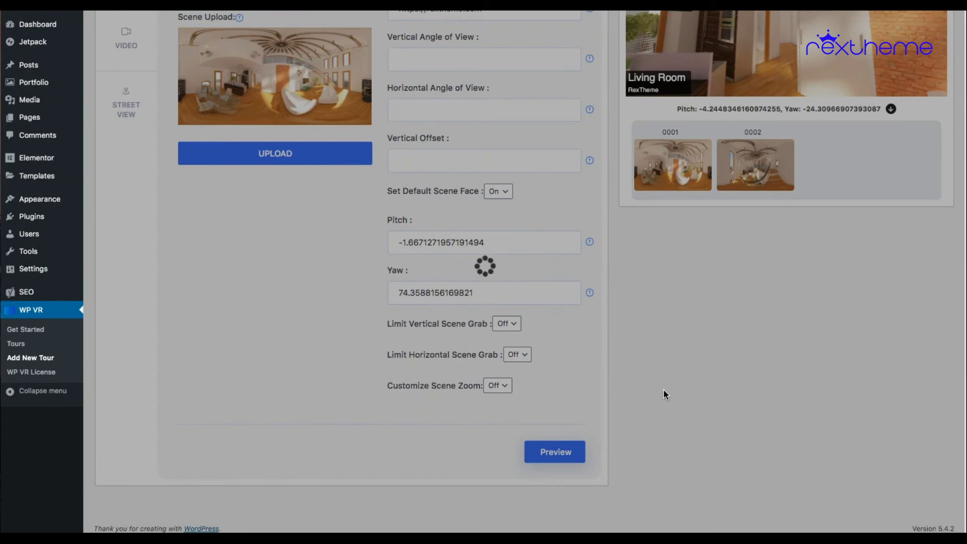
{"action": "scroll", "coordinate": [666, 398], "scroll_direction": "up", "scroll_amount": 3}
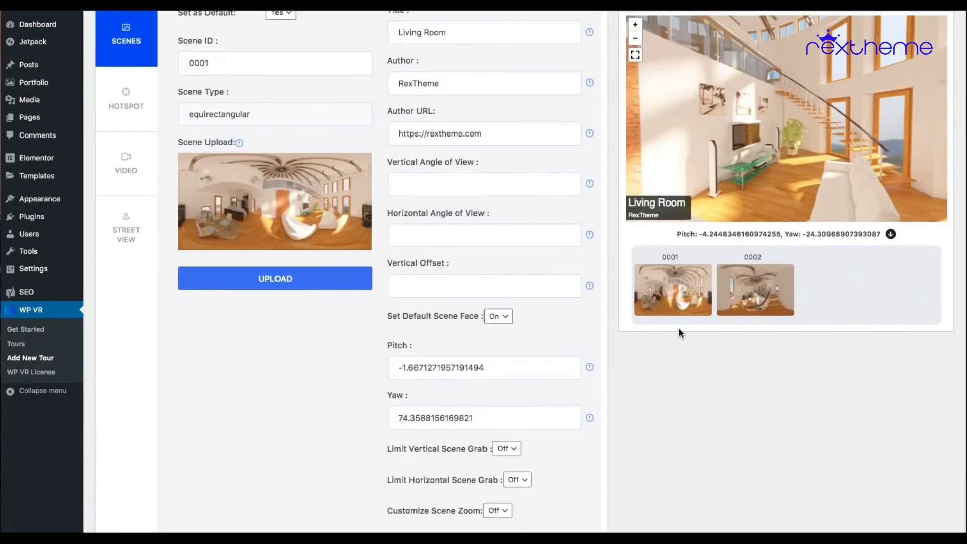
{"action": "scroll", "coordinate": [624, 373], "scroll_direction": "up", "scroll_amount": 5}
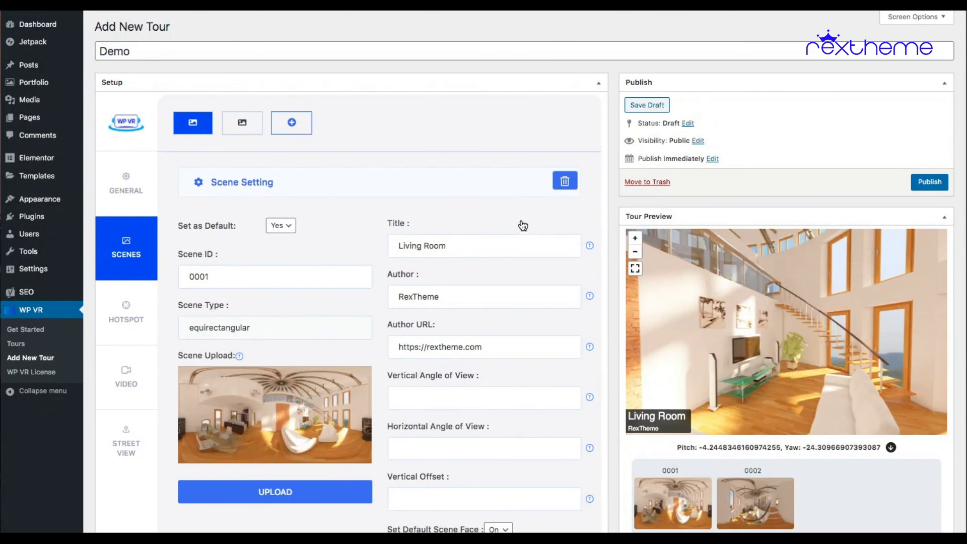
{"action": "left_click", "coordinate": [239, 279]}
{"action": "left_click", "coordinate": [151, 190]}
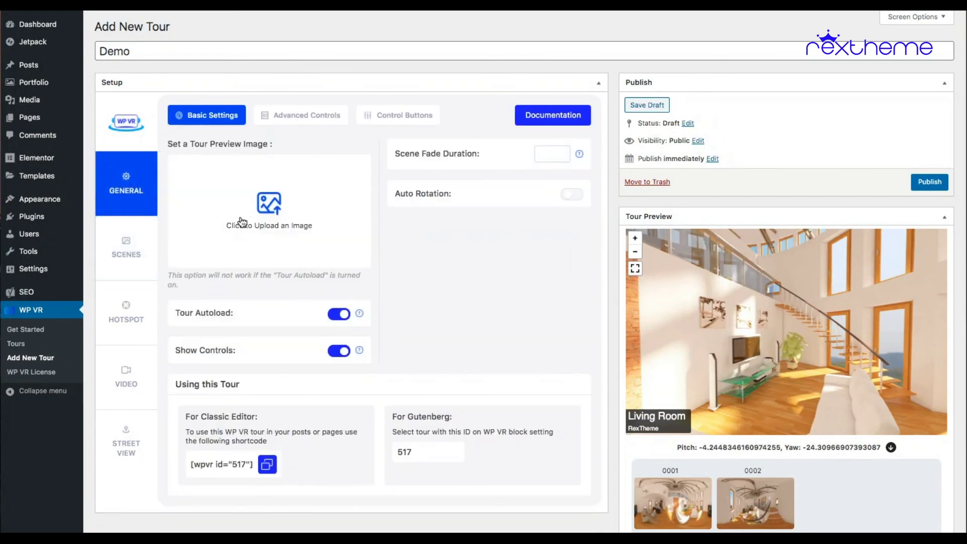
{"action": "left_click", "coordinate": [156, 309]}
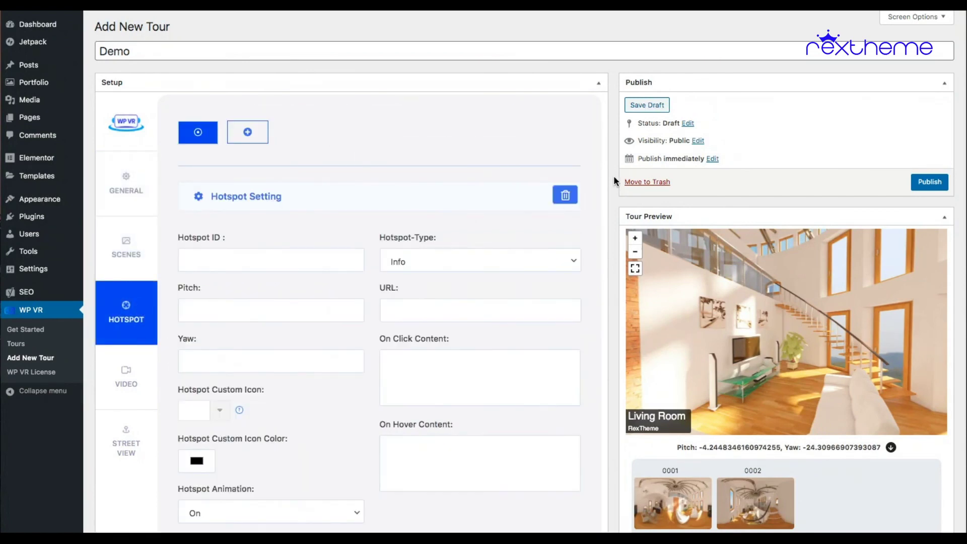
{"action": "left_click", "coordinate": [156, 236]}
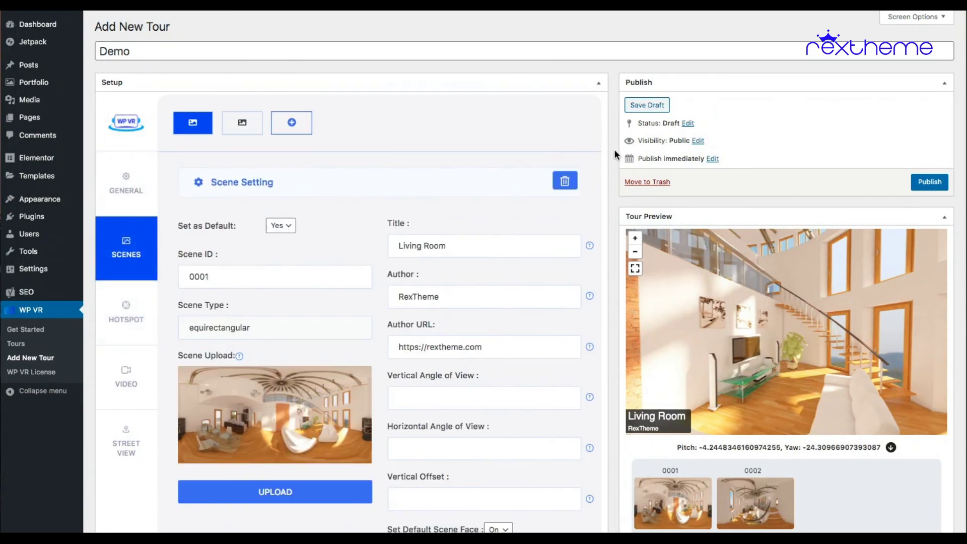